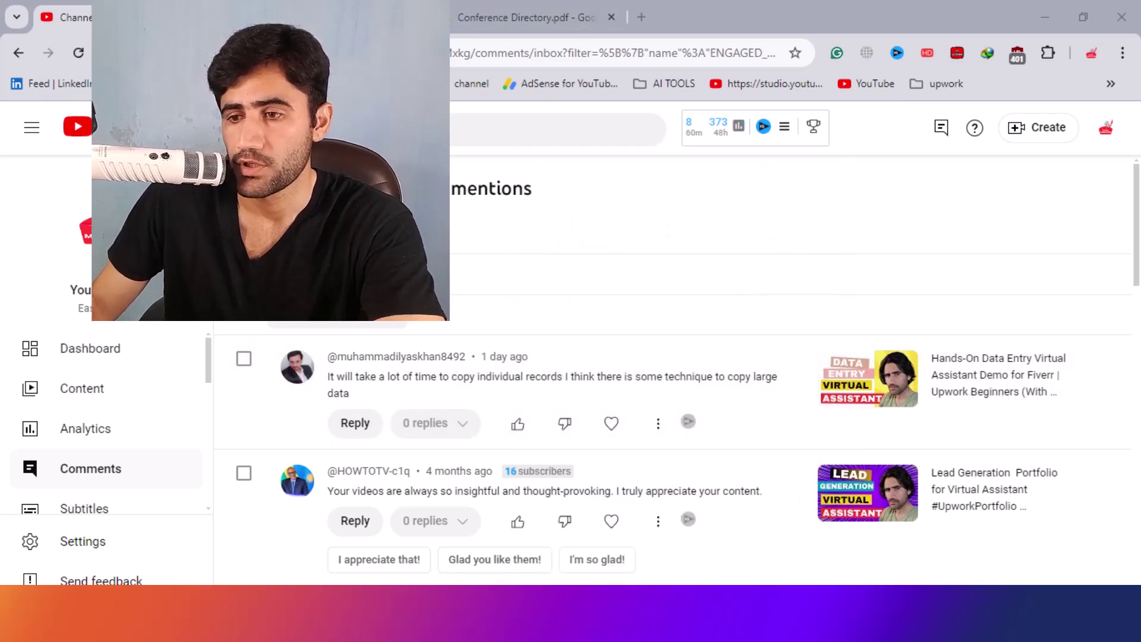
- Read through the Hands-On Data Entry video description, then bring up the Conference Directory.pdf tab
click(321, 17)
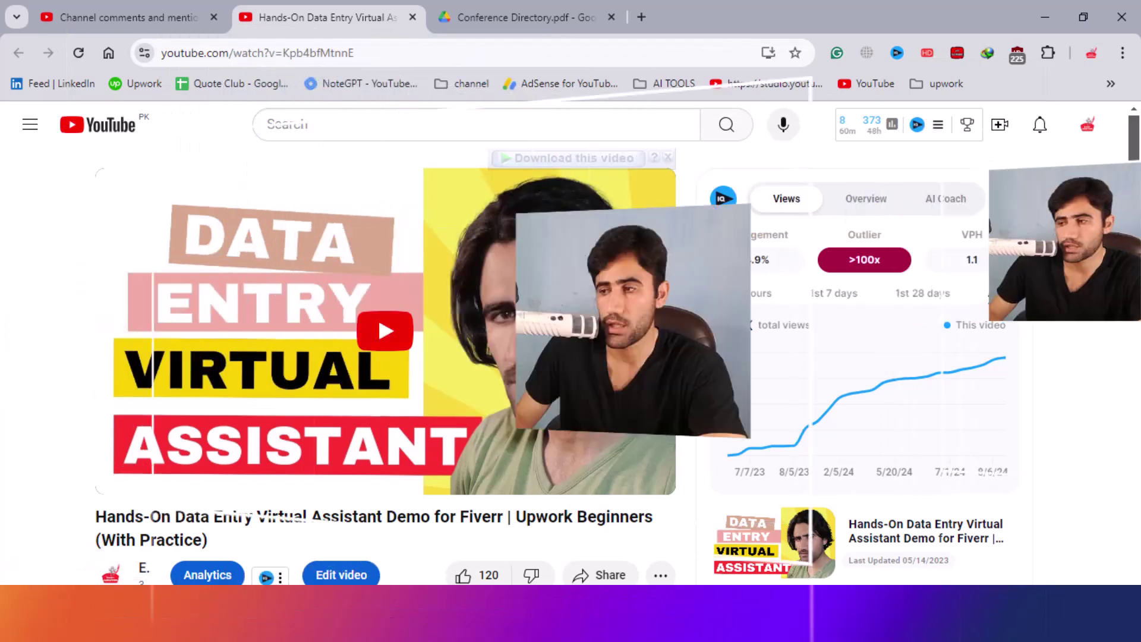
scroll(380, 357, down, 5)
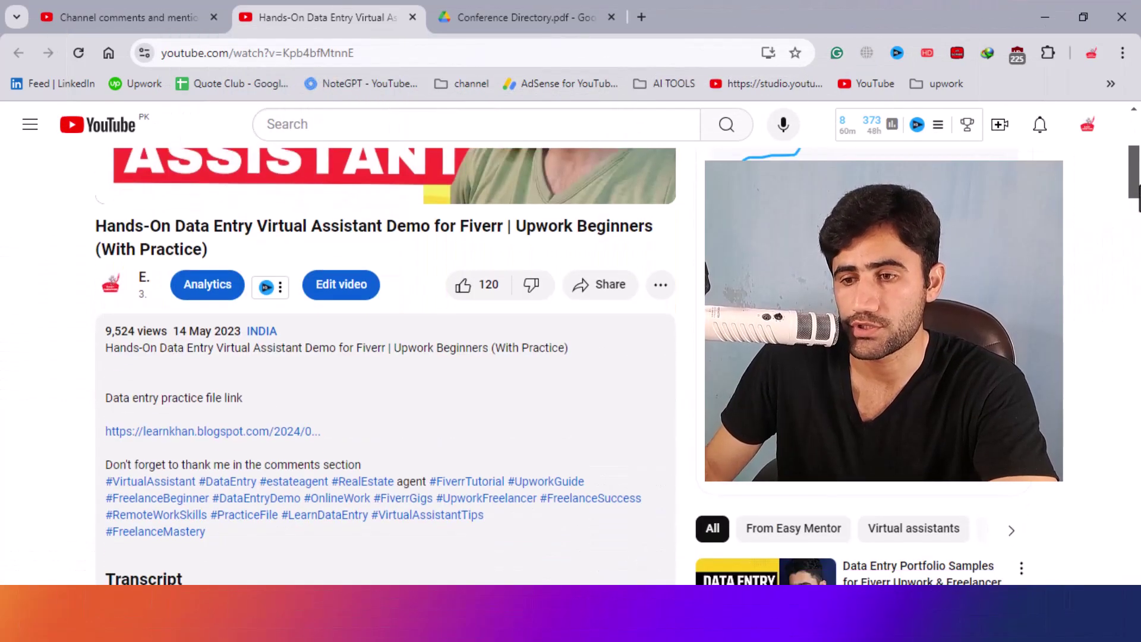
scroll(380, 356, down, 2)
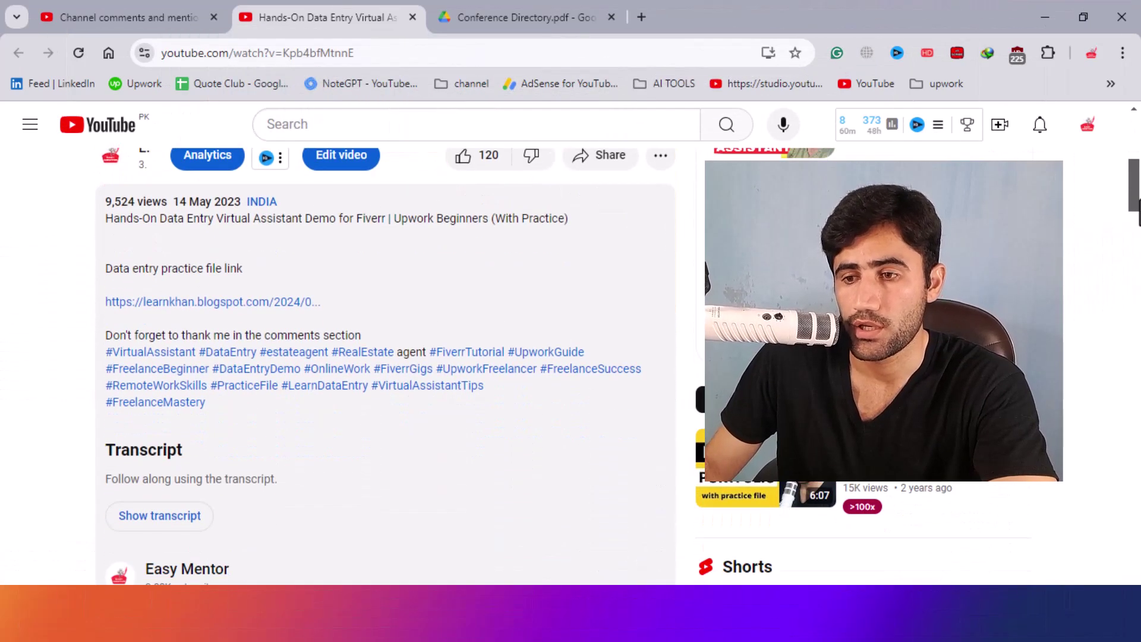
scroll(380, 357, down, 1)
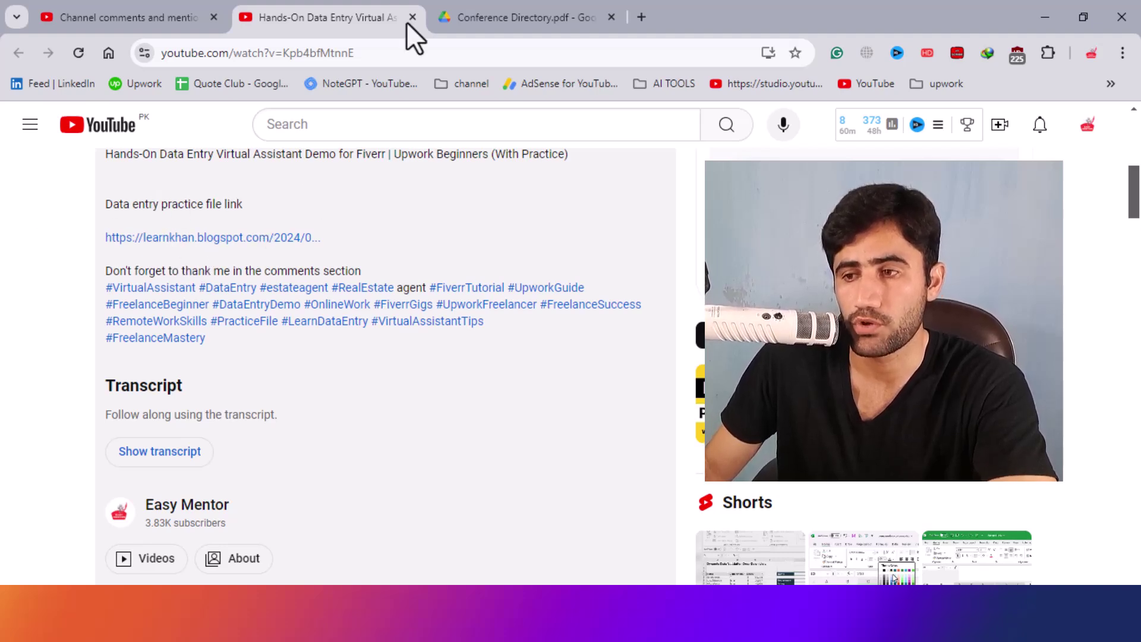
click(495, 22)
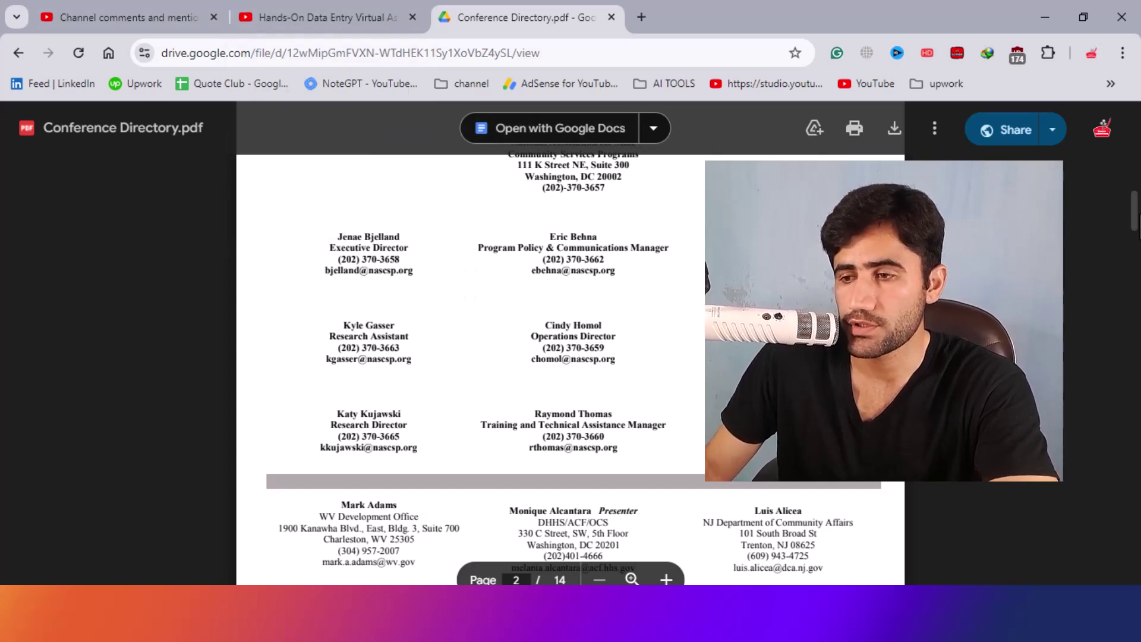
scroll(571, 357, down, 7)
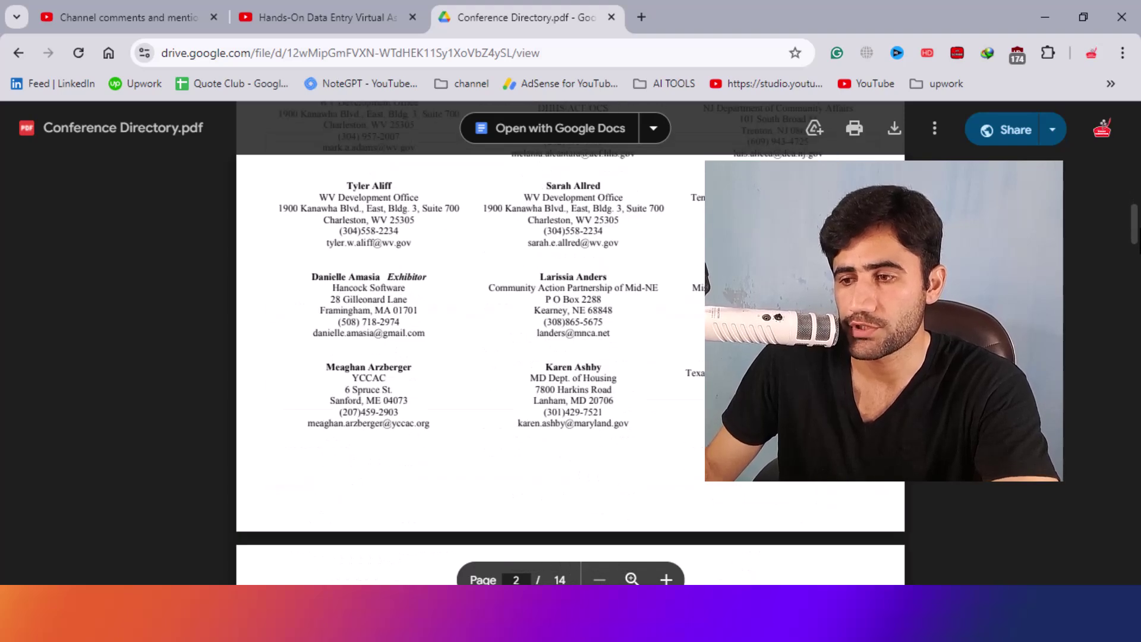
scroll(571, 357, up, 3)
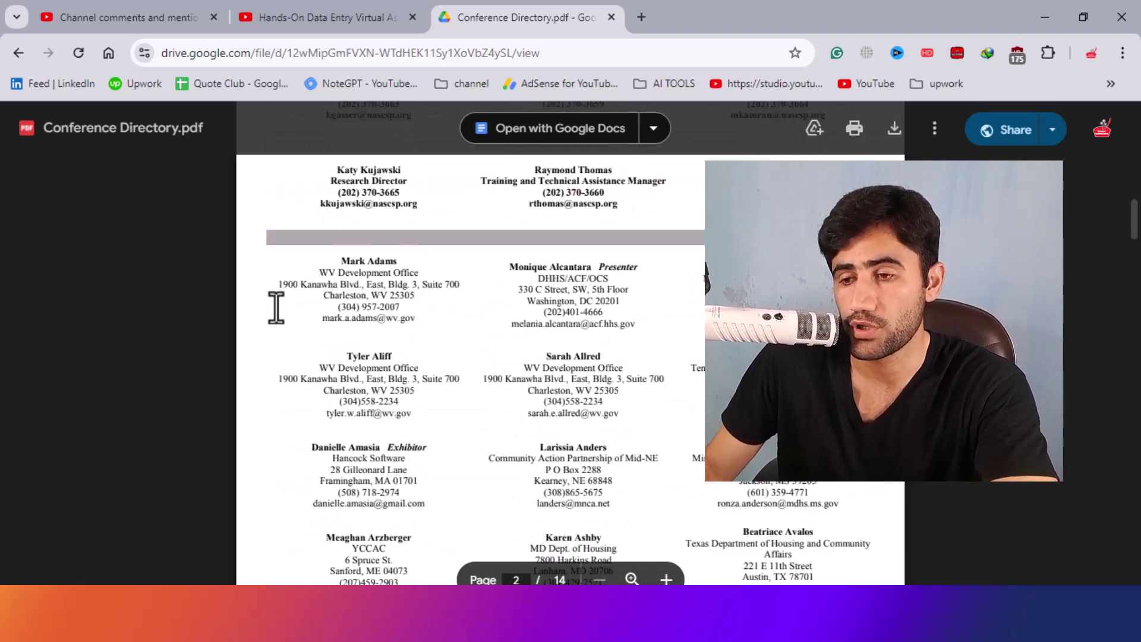
click(315, 15)
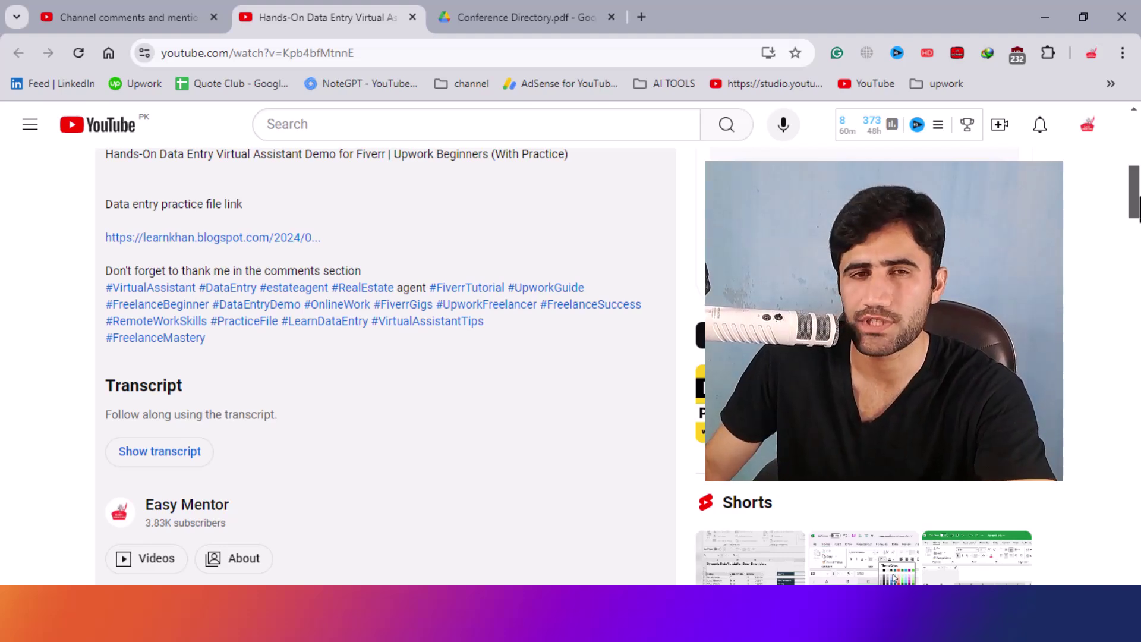
click(523, 14)
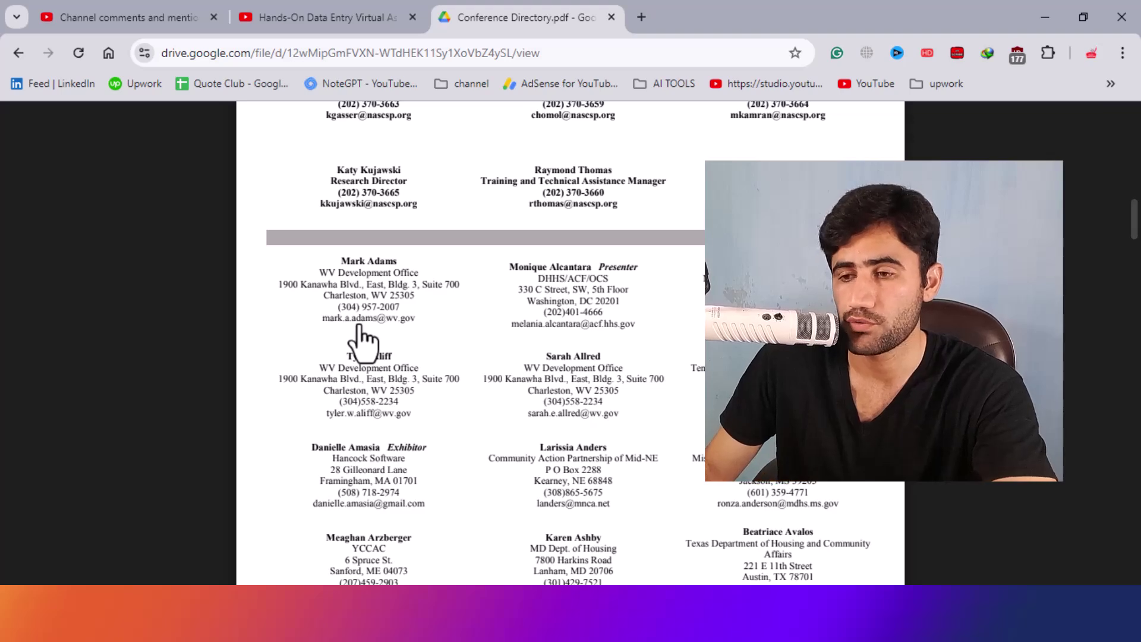
scroll(1137, 239, up, 1)
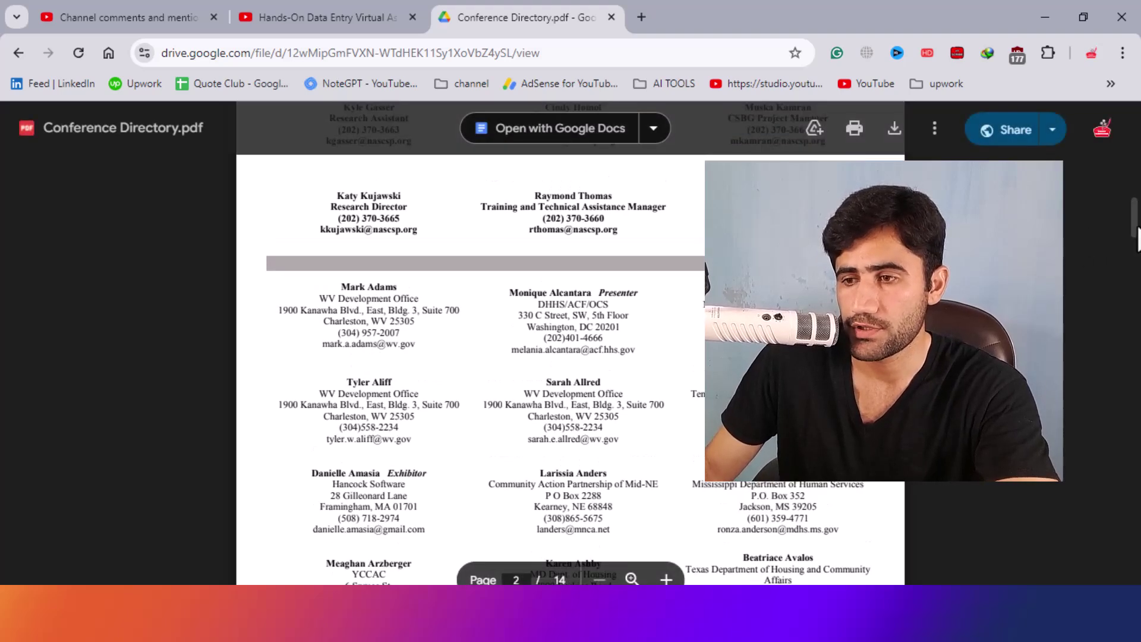
scroll(1138, 239, up, 10)
scroll(313, 261, down, 4)
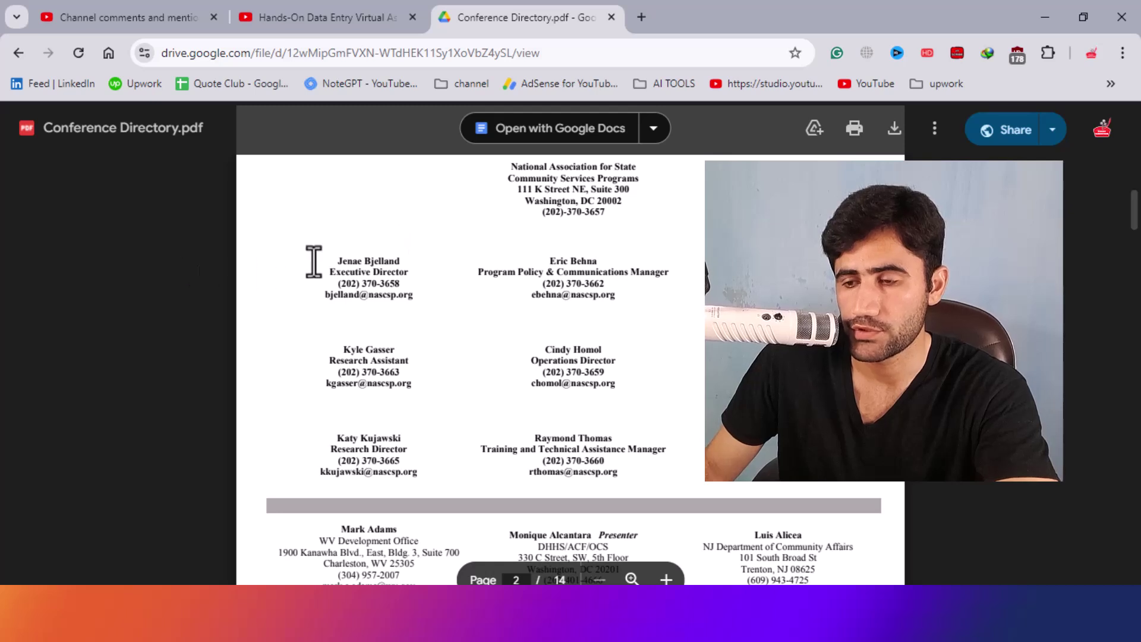
- Copy the six staff contact blocks from the PDF and switch to ChatGPT
drag(314, 261, 652, 479)
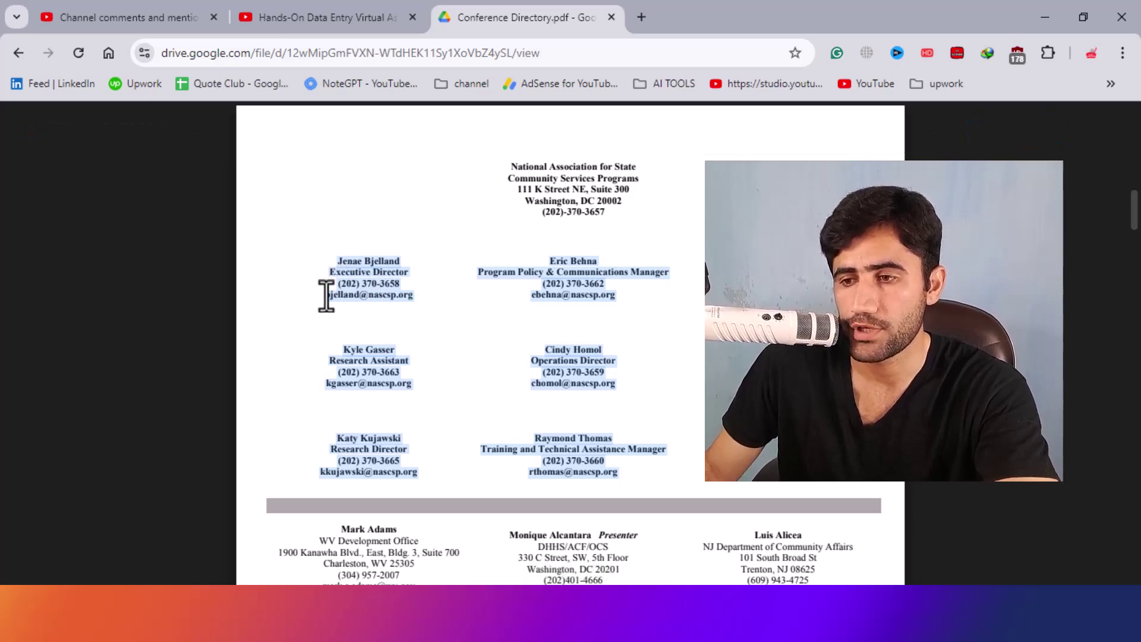
right_click(364, 269)
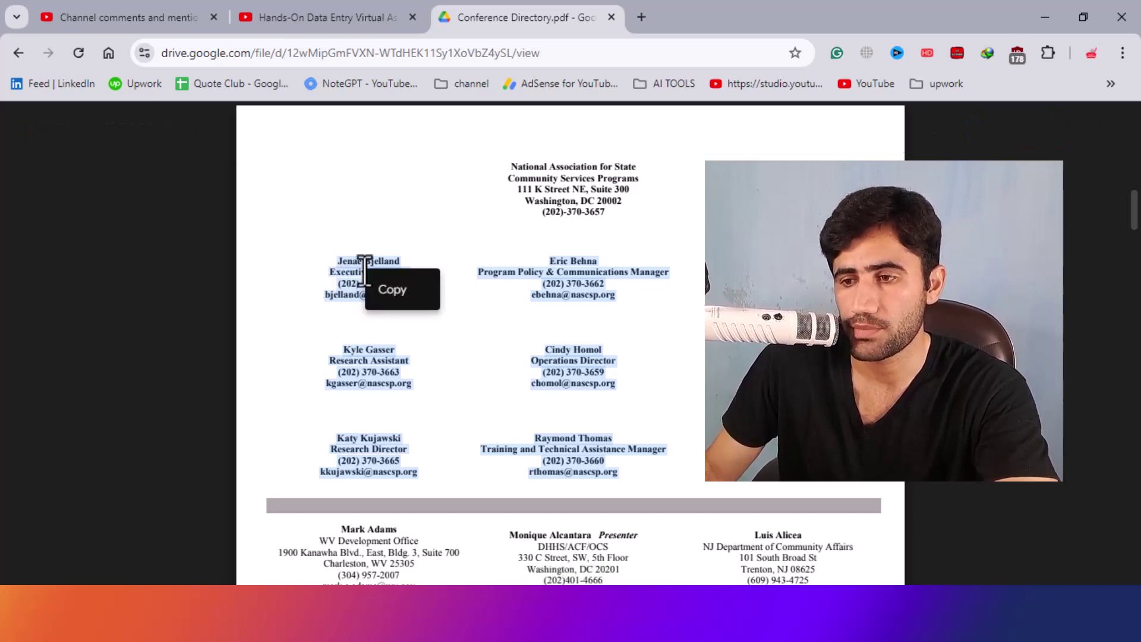
click(398, 291)
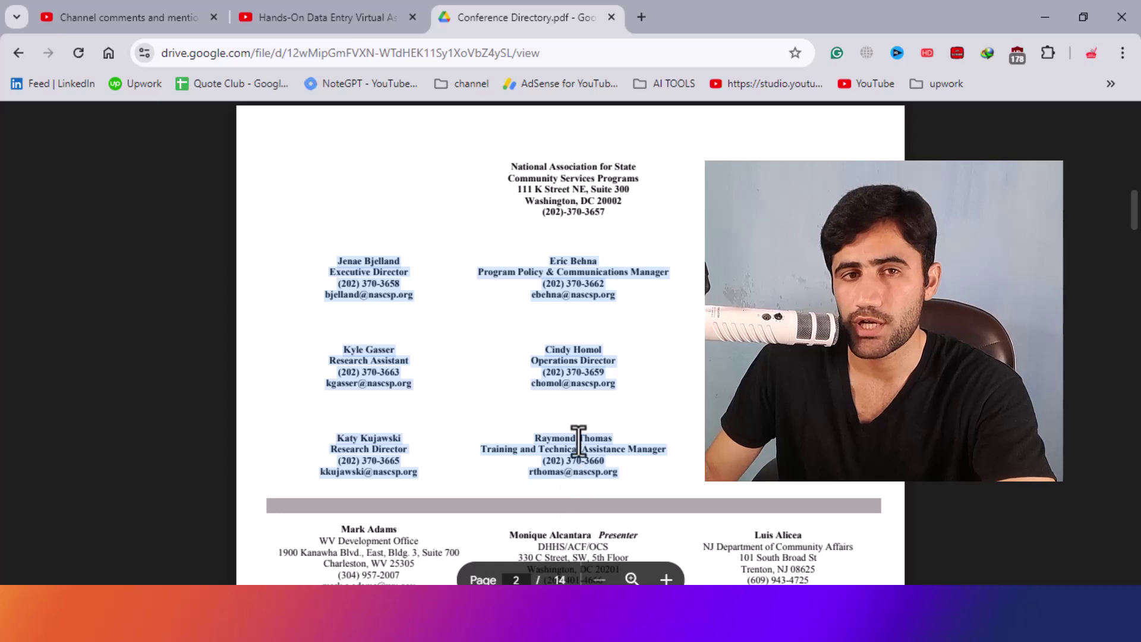
key(alt+Tab)
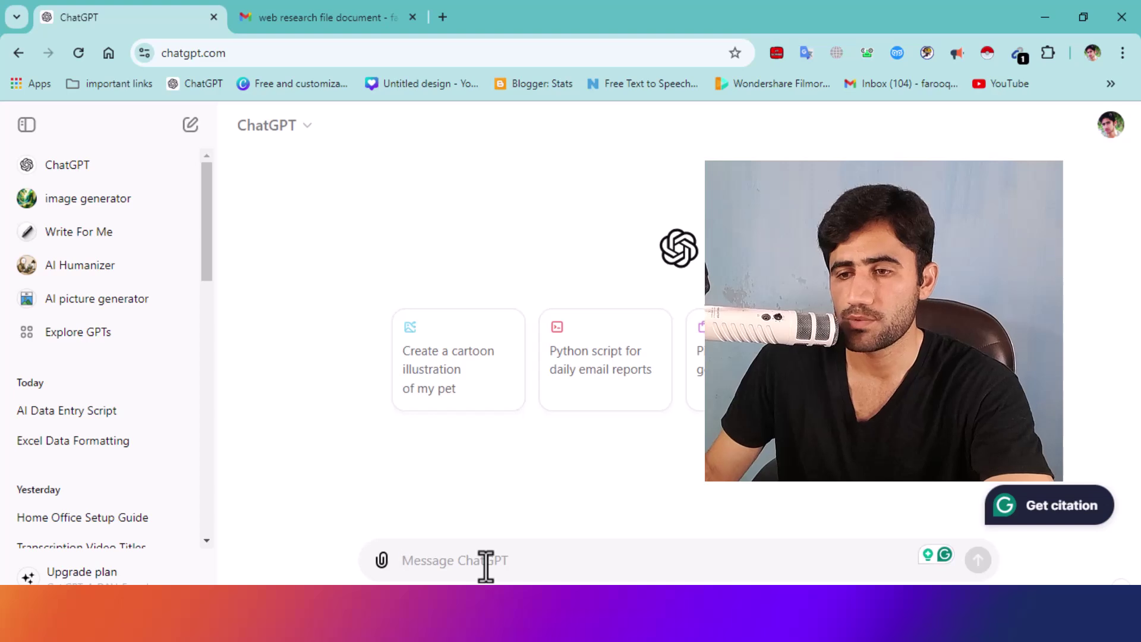
- In a new chat, paste the contacts and request First Name, Last Name, Title, Phone, Email columns
click(191, 128)
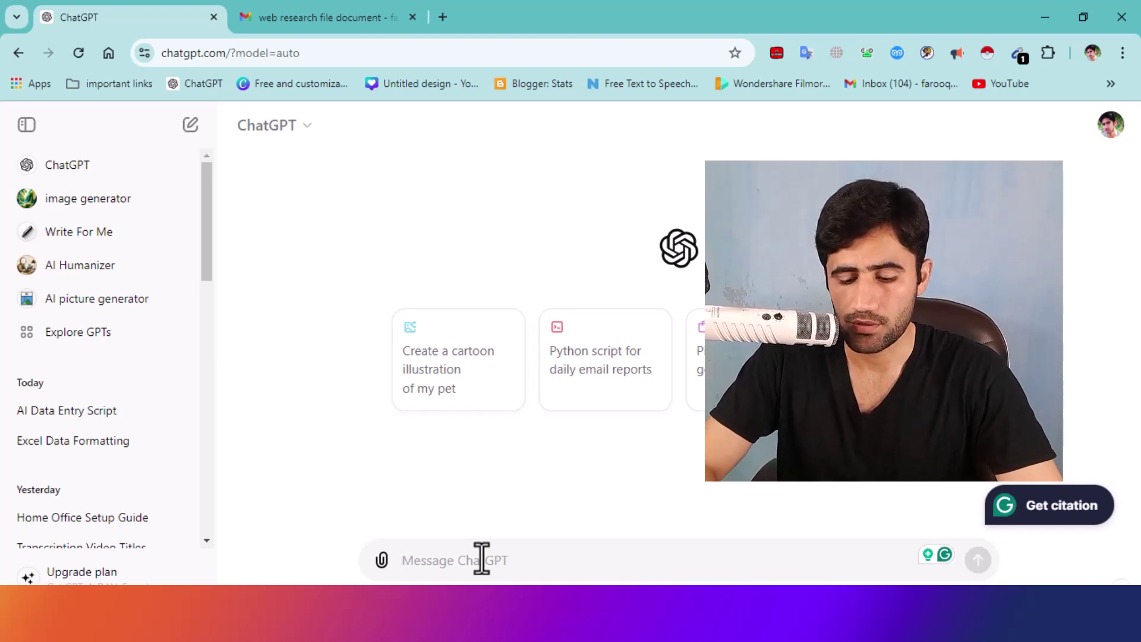
text(i need you to convert this data in to excel file First name last Name , Title Phone Number)
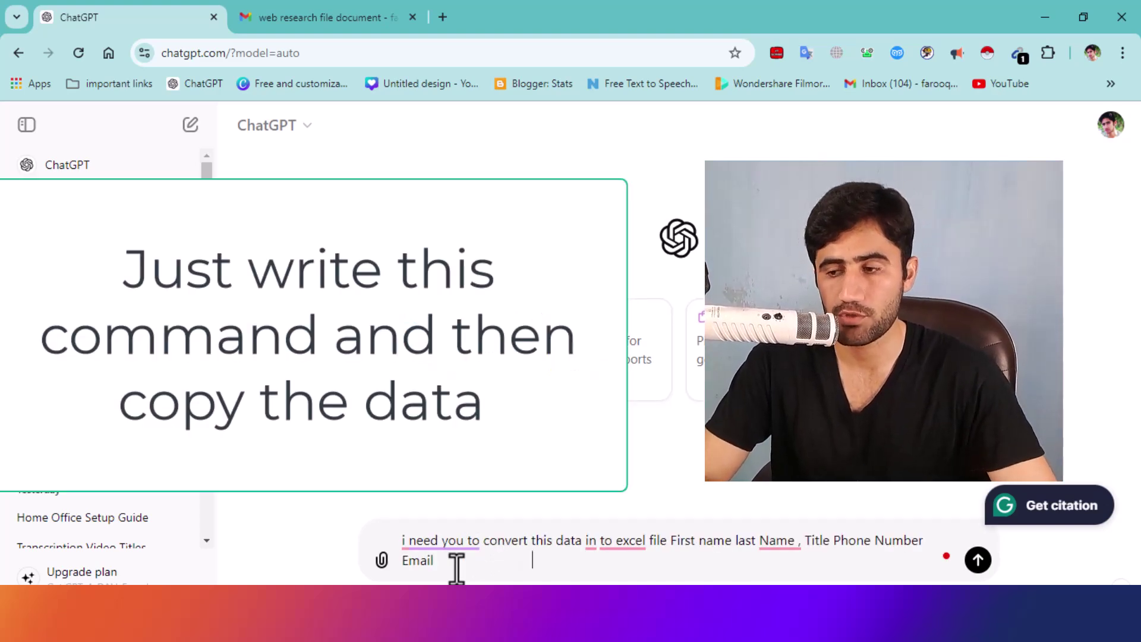
key(ctrl+v)
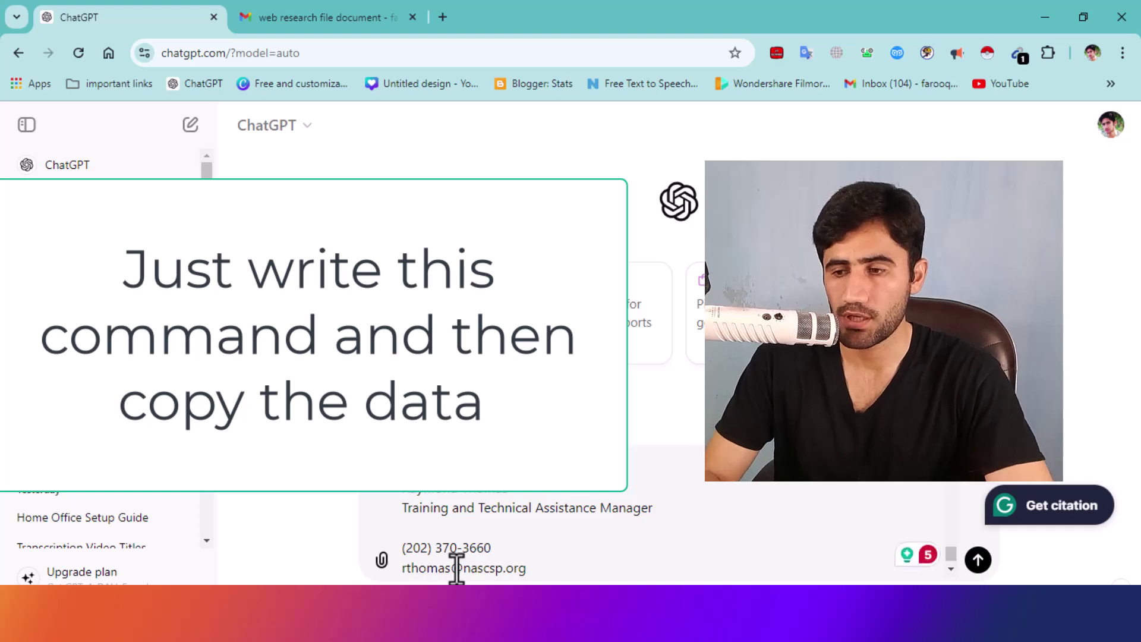
key(Return)
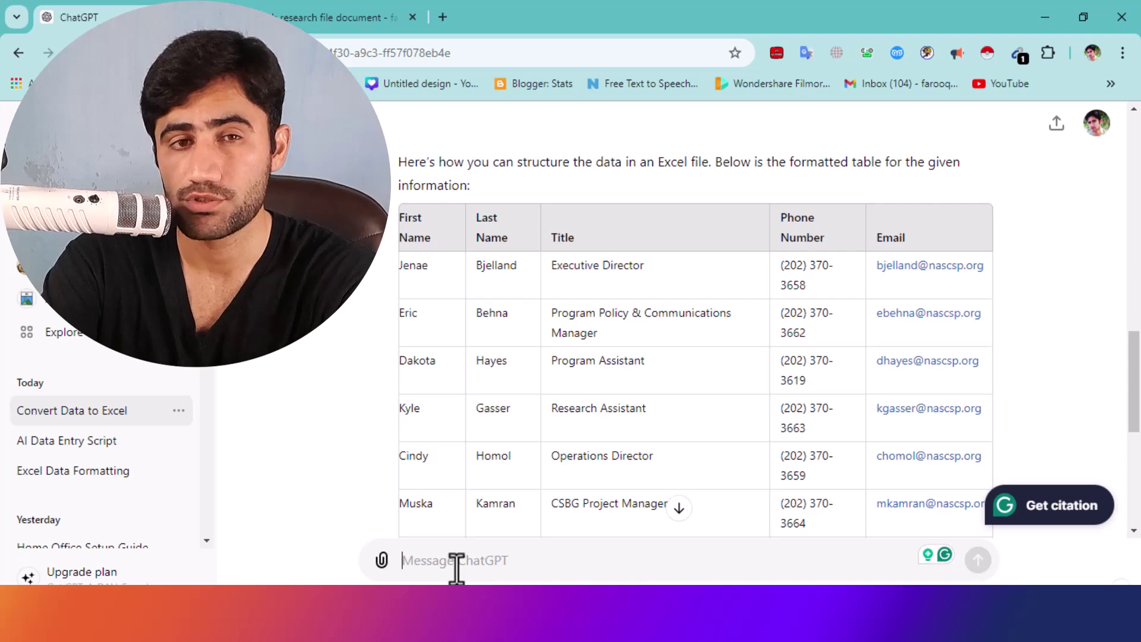
- Scroll through ChatGPT's contact table and Excel steps, then bring up the blank Excel worksheet
click(457, 569)
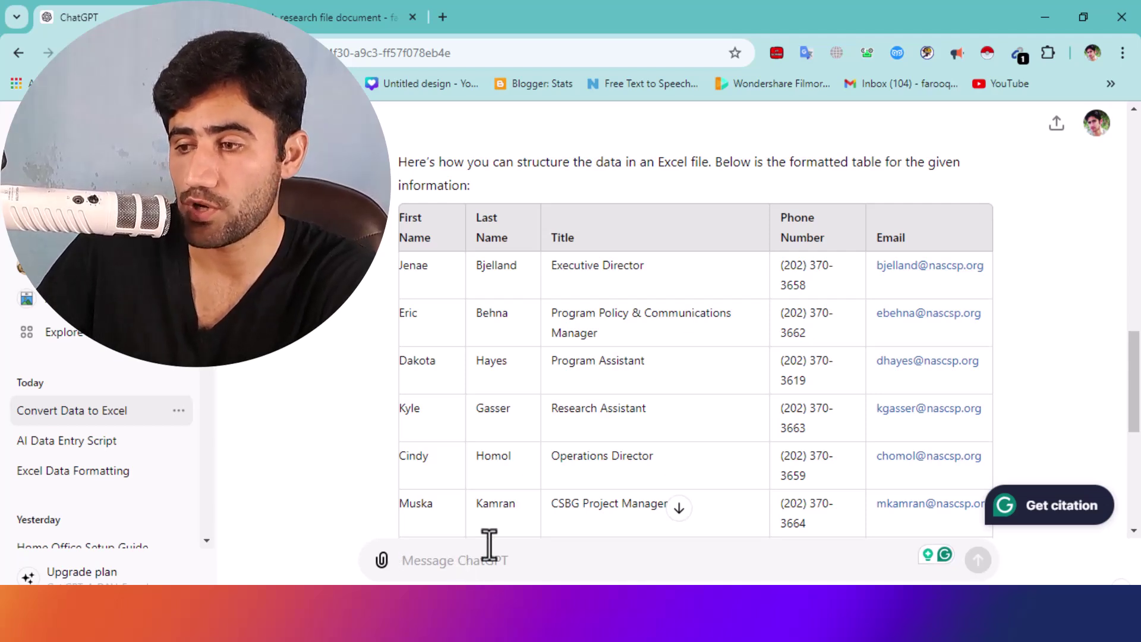
mouse_move(1132, 381)
mouse_down()
mouse_move(1132, 473)
mouse_move(1137, 381)
mouse_up()
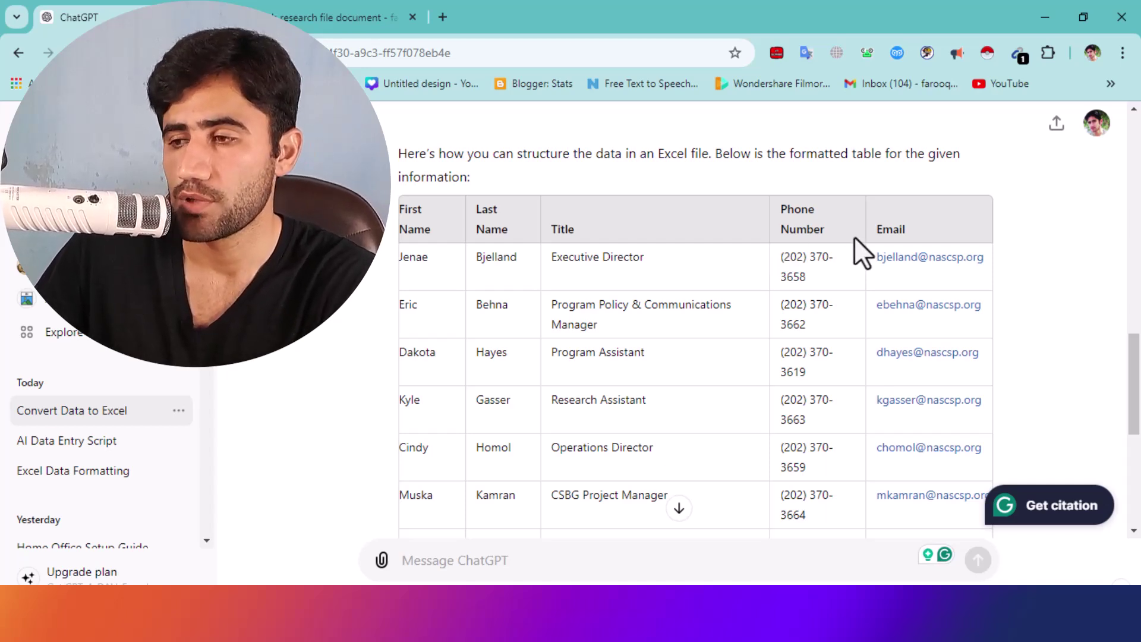
drag(1137, 381, 1138, 476)
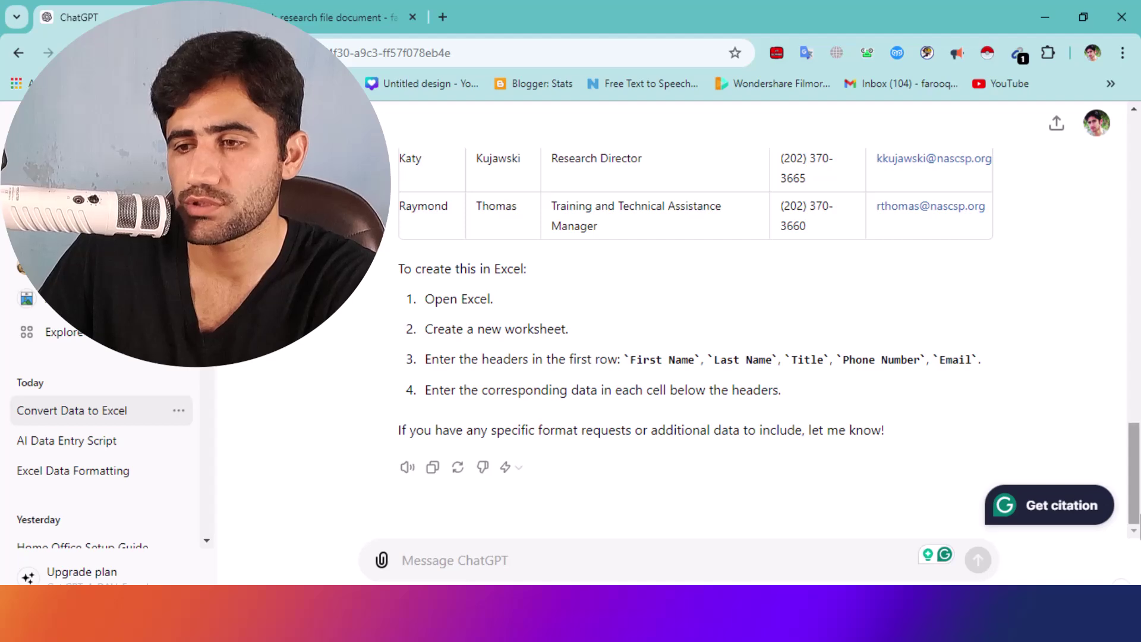
drag(1137, 523, 1138, 463)
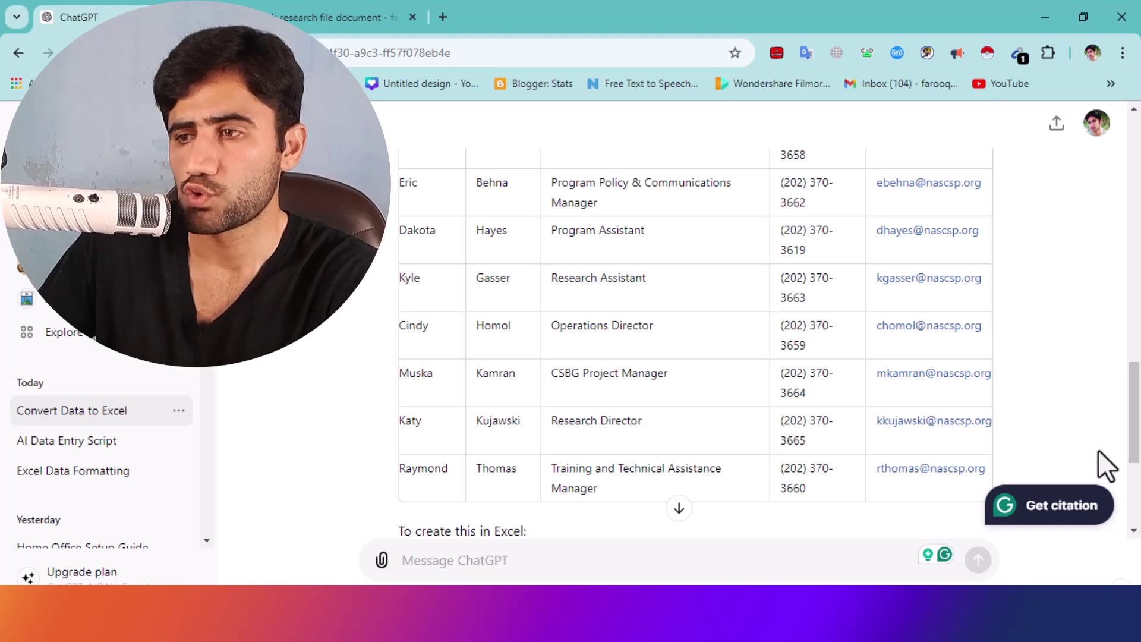
right_click(752, 625)
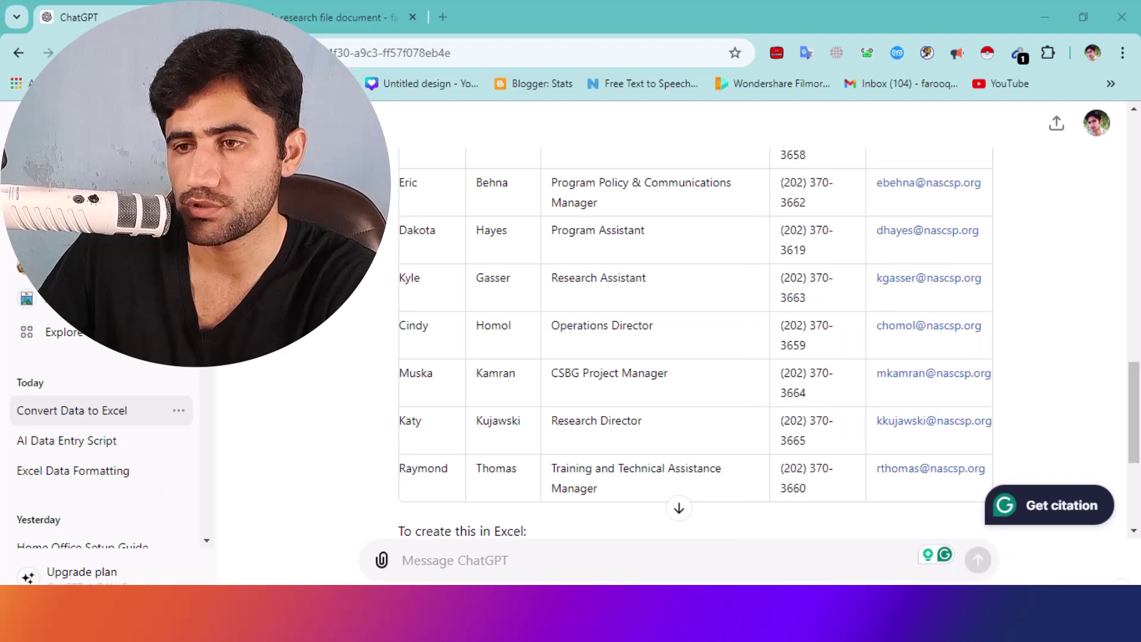
click(255, 529)
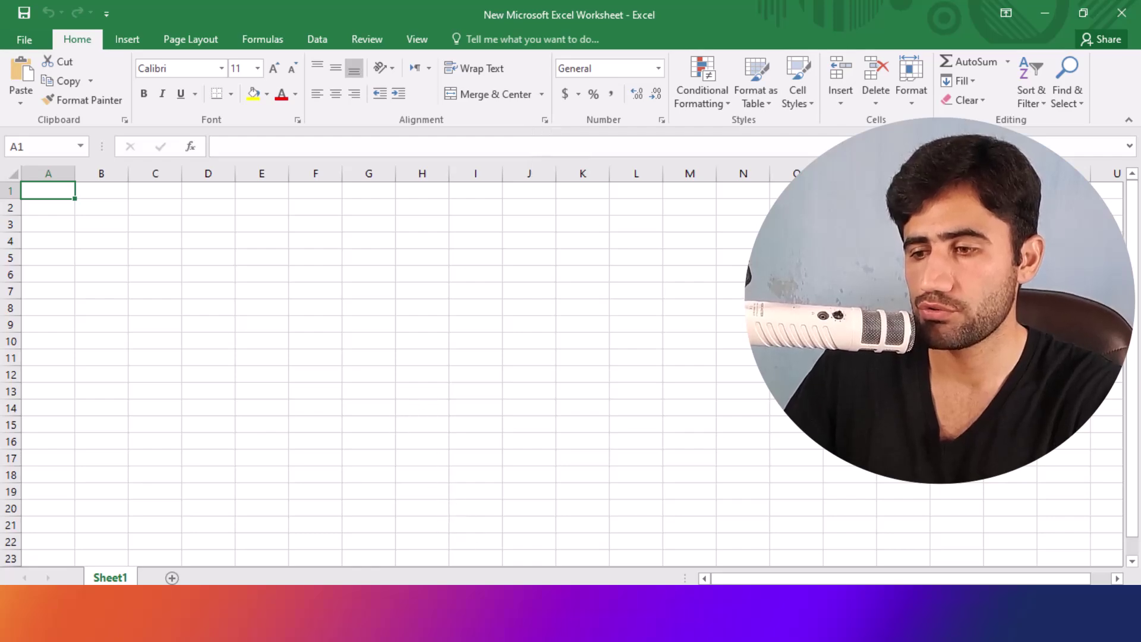
- Copy the full contact table from ChatGPT's reply and return to the blank Excel sheet
key(alt+Tab)
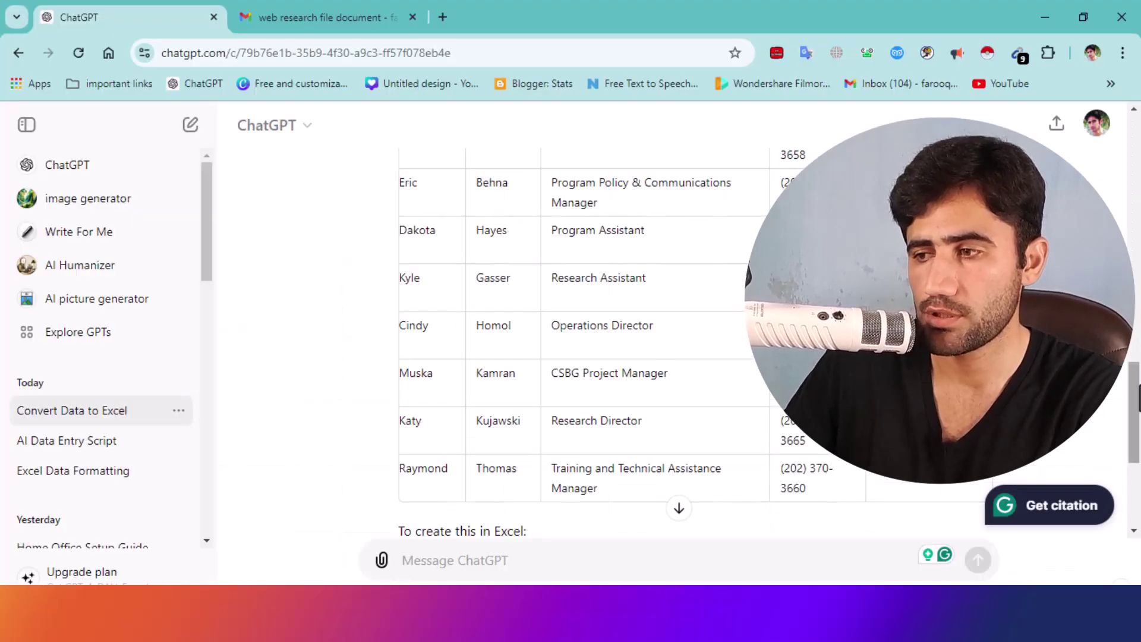
scroll(540, 313, up, 3)
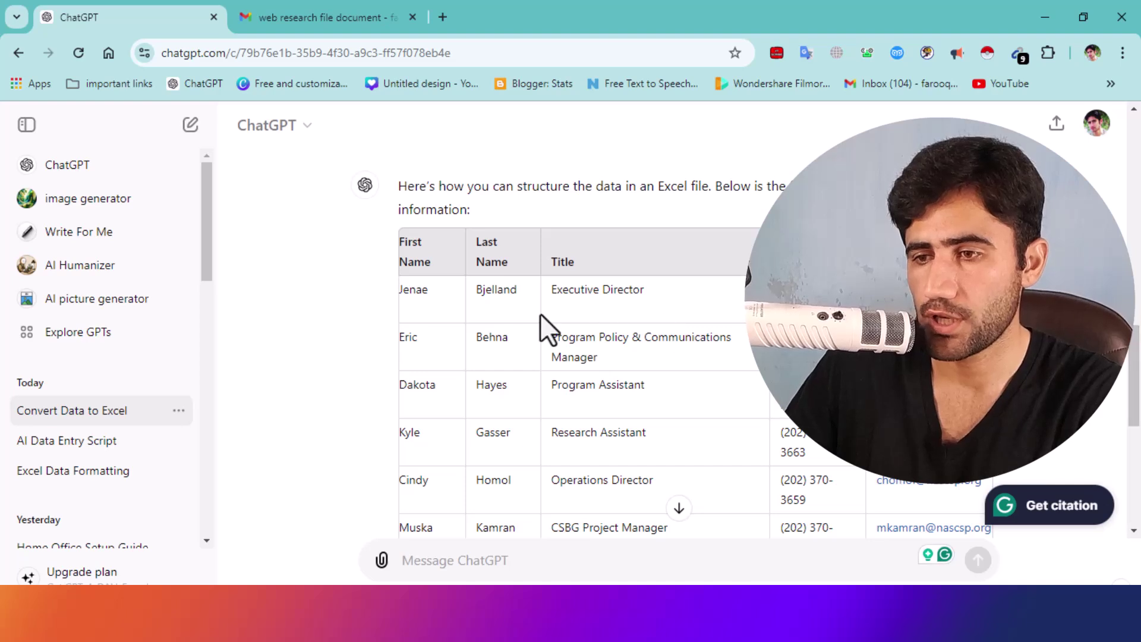
drag(397, 237, 951, 249)
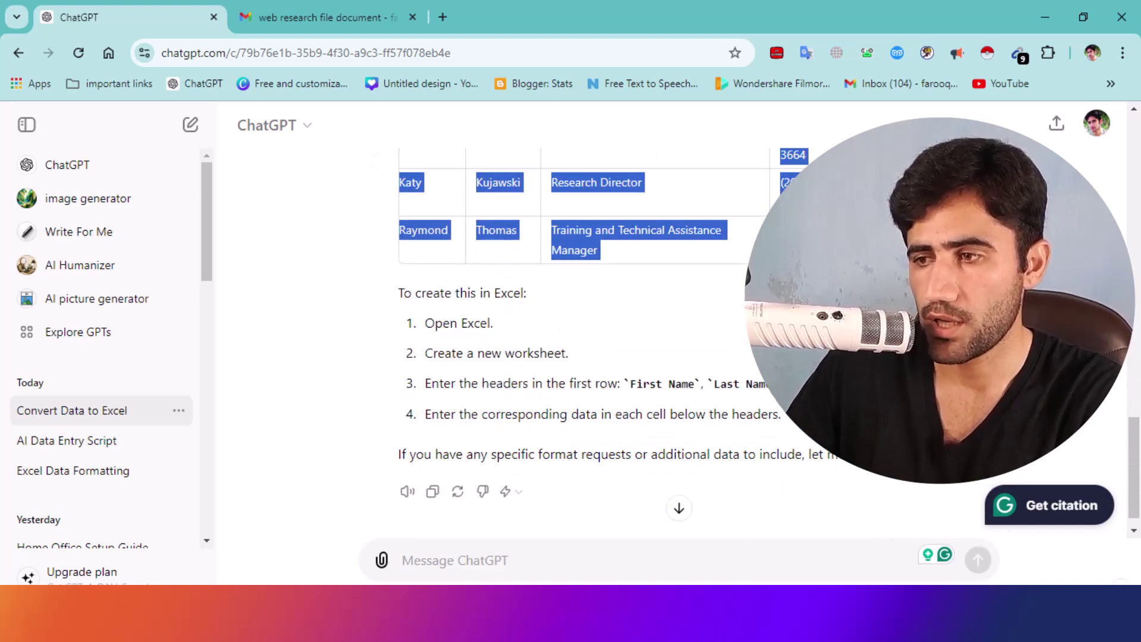
right_click(521, 239)
click(572, 250)
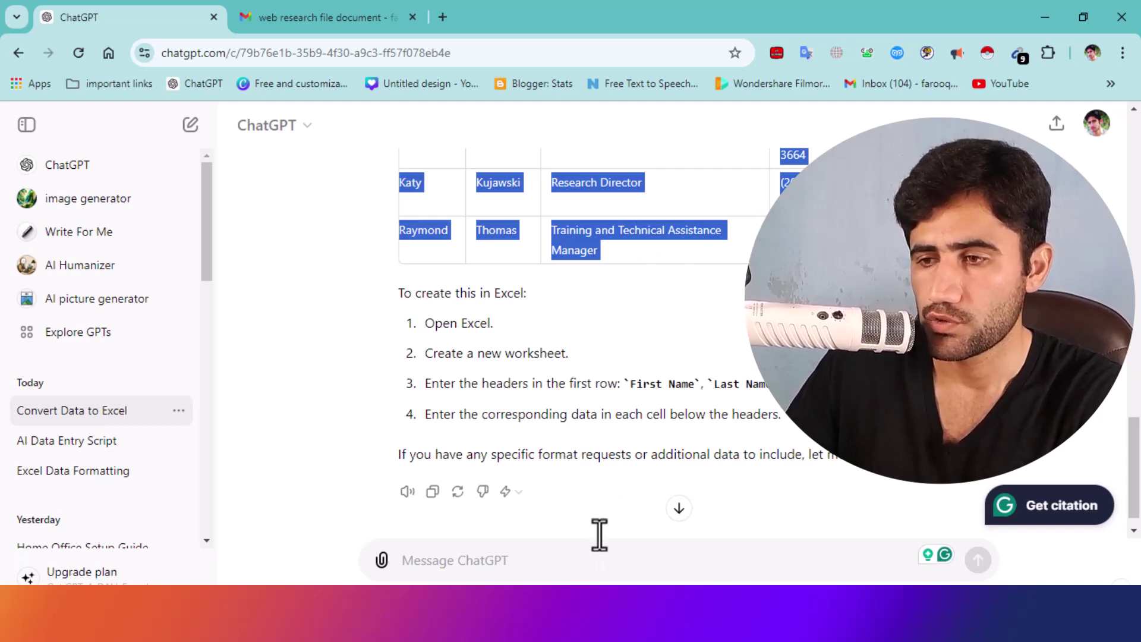
key(alt+Tab)
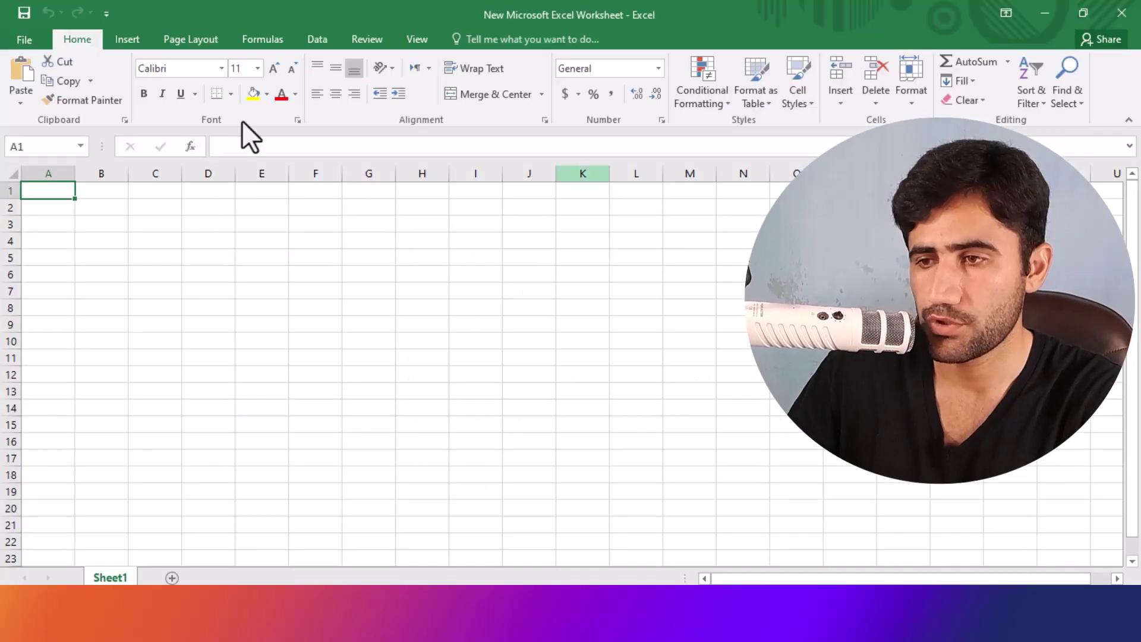
- Paste the contact table at A1 with Match Destination Formatting and widen the columns
right_click(45, 193)
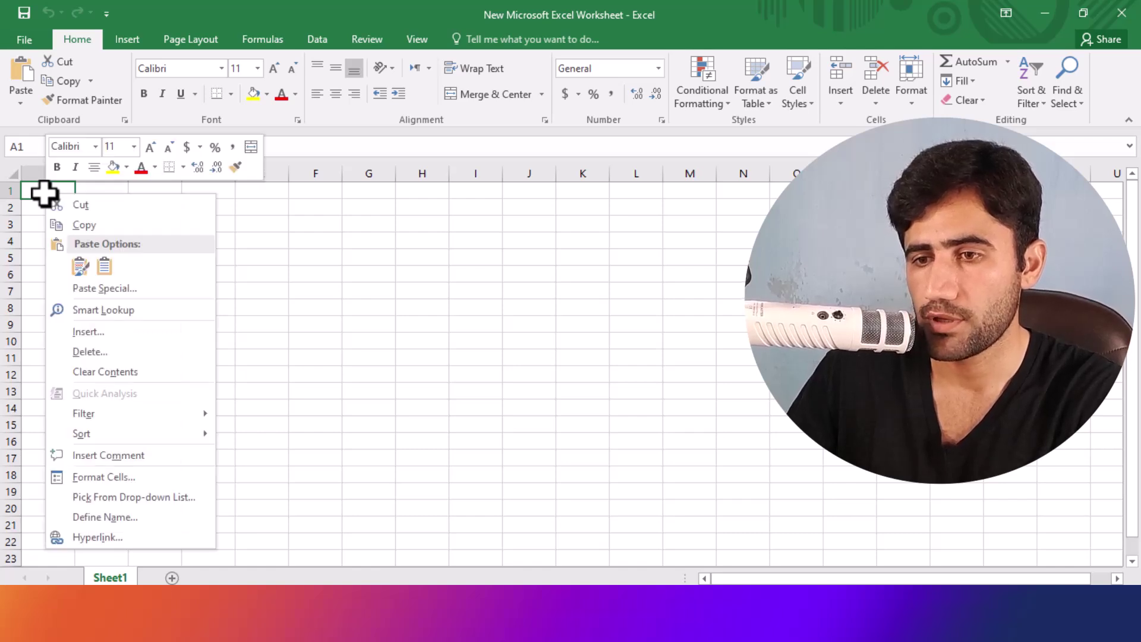
click(78, 269)
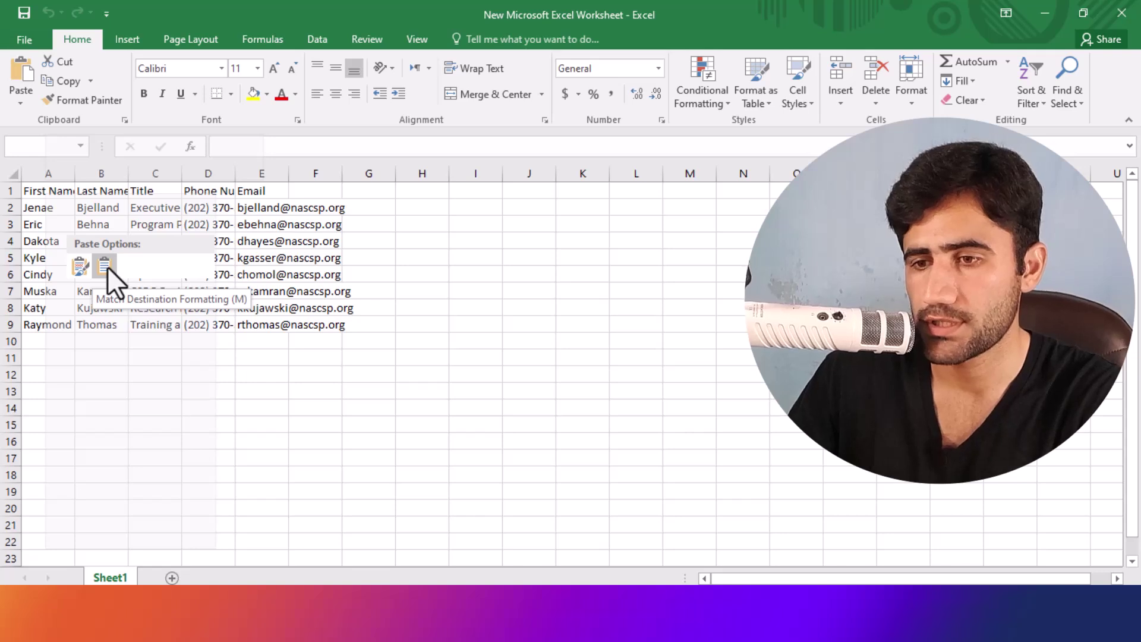
click(107, 266)
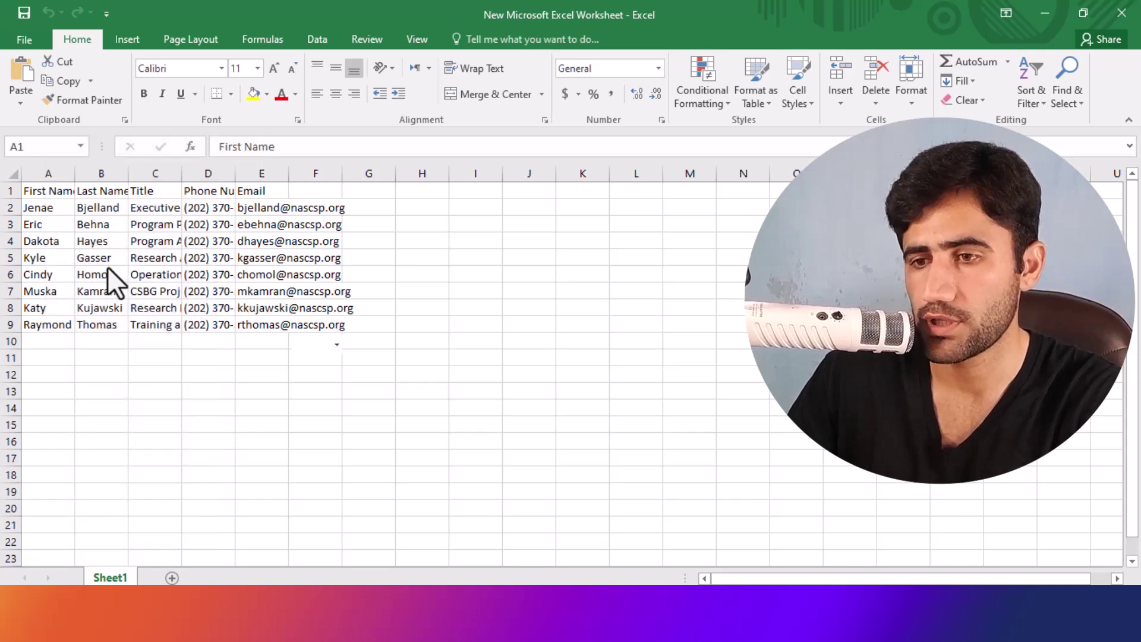
drag(709, 507, 743, 509)
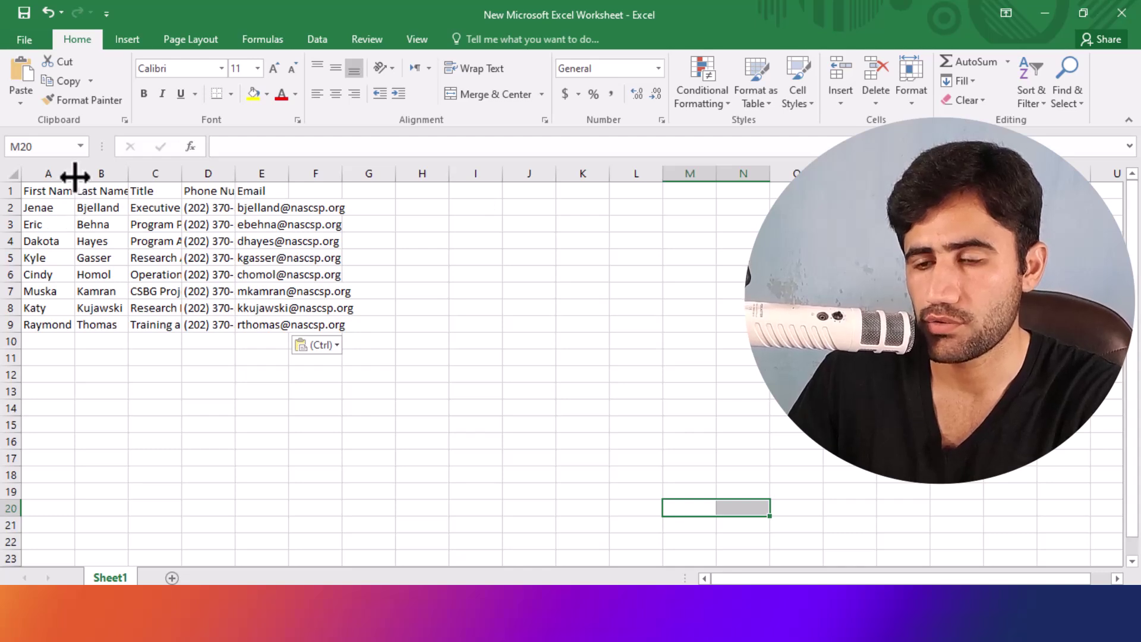
drag(75, 175, 645, 176)
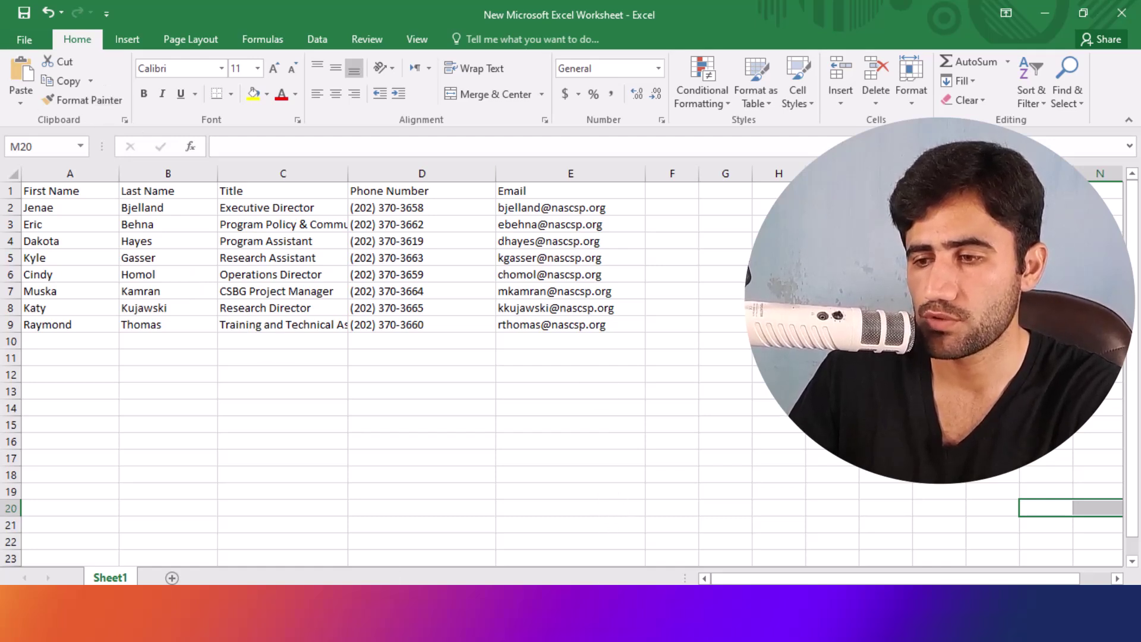
mouse_move(573, 624)
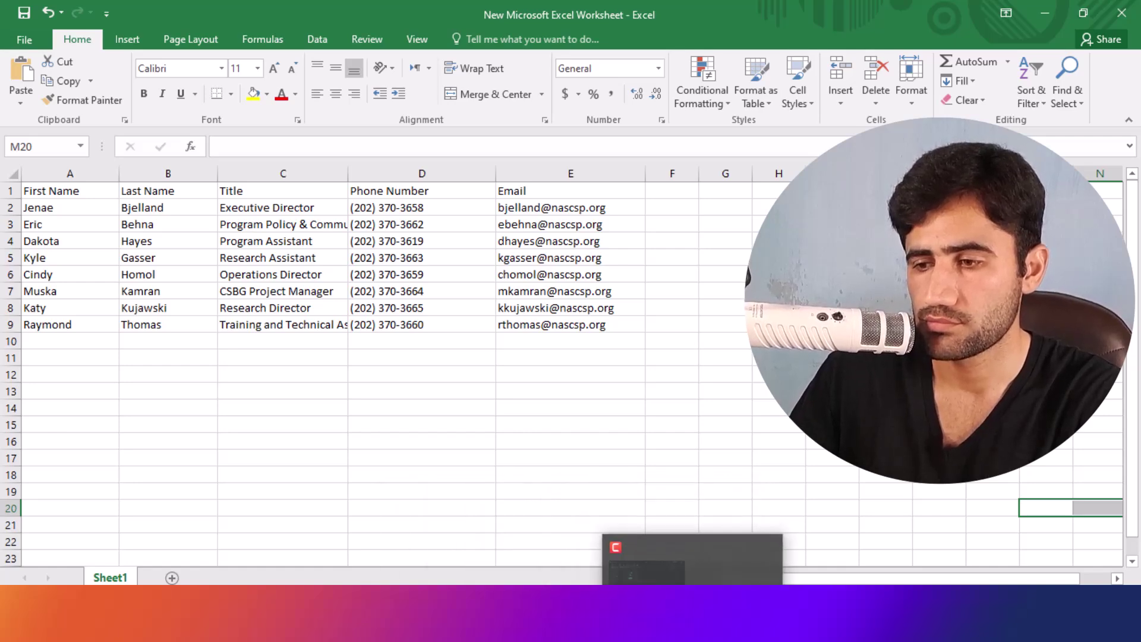
click(523, 624)
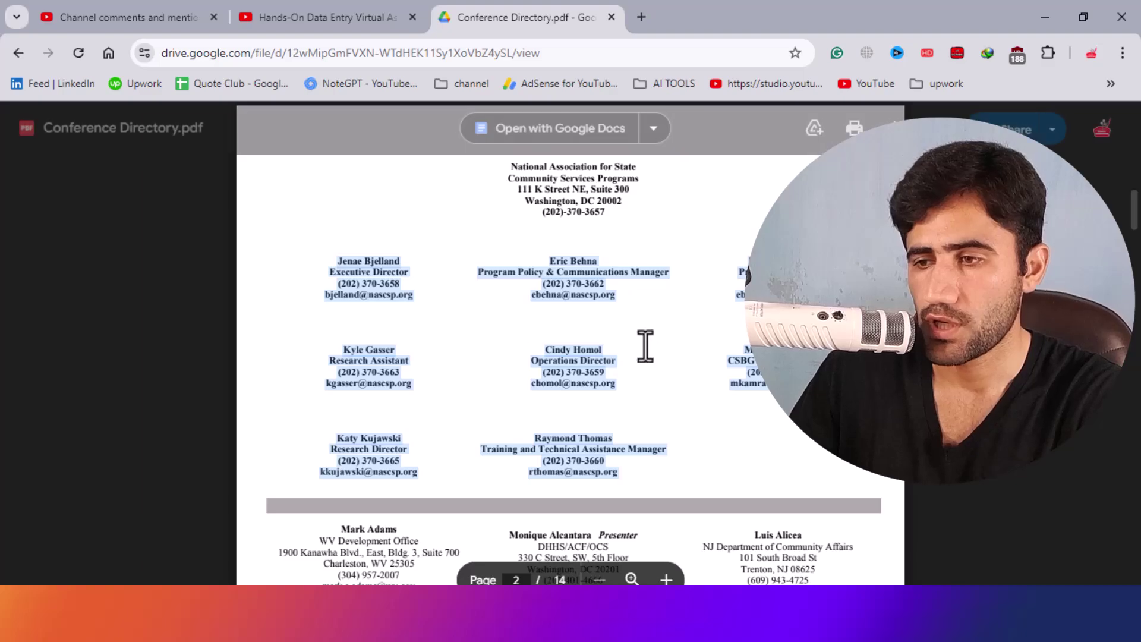
- Scroll the PDF to the attendee listings and inspect an entry's company and street lines
click(729, 406)
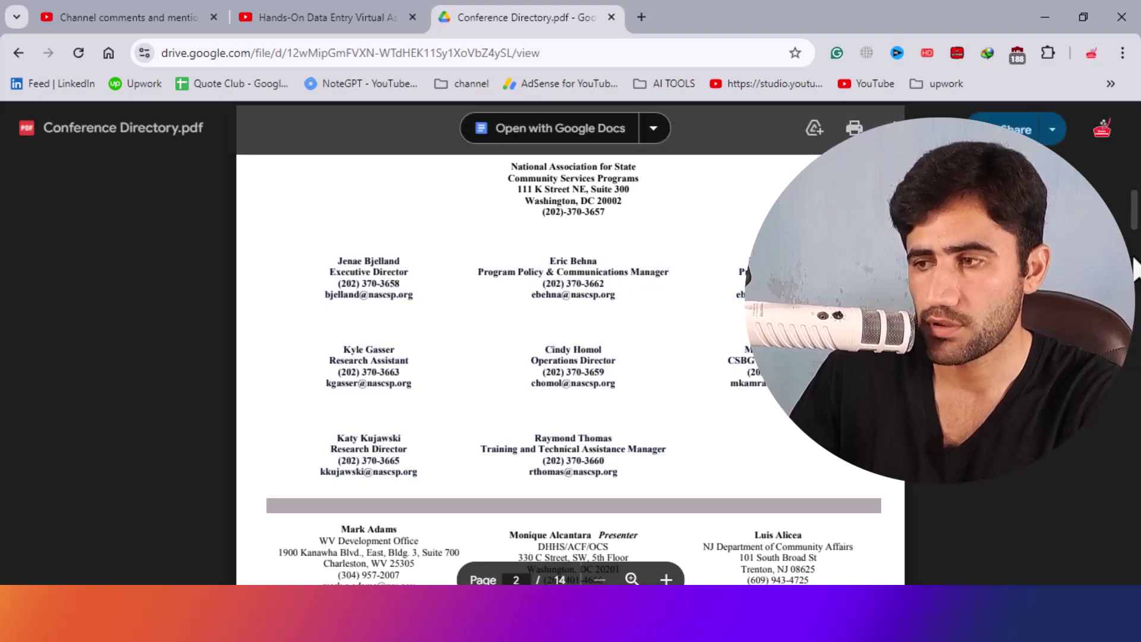
mouse_move(1135, 235)
mouse_down()
mouse_move(1133, 580)
mouse_move(1135, 178)
mouse_move(1135, 220)
mouse_up()
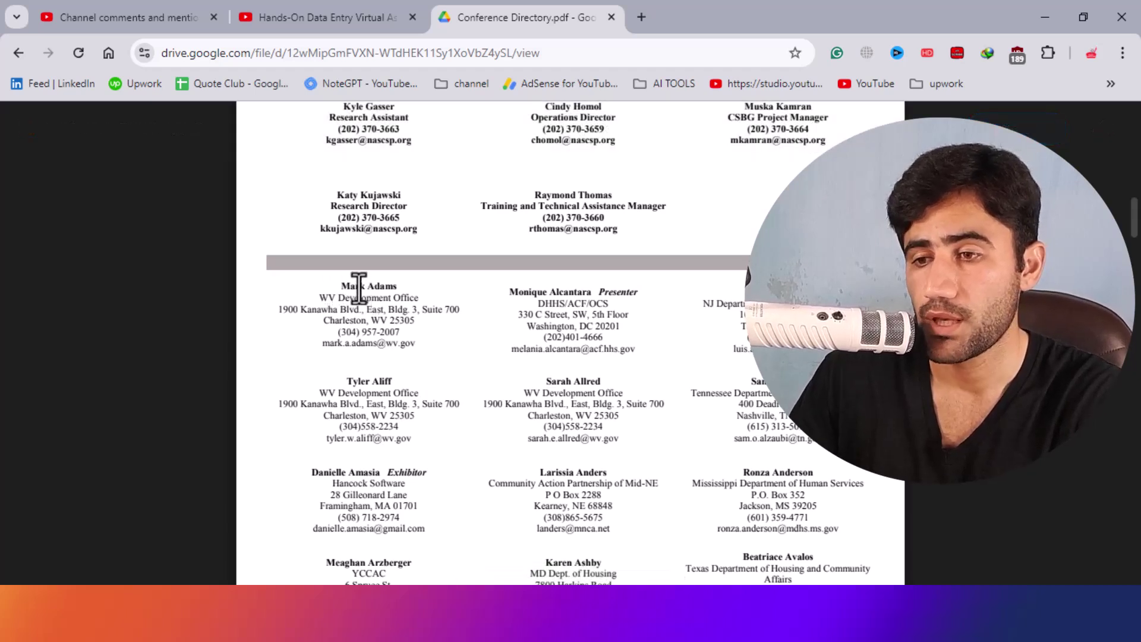
drag(308, 303, 442, 309)
click(346, 15)
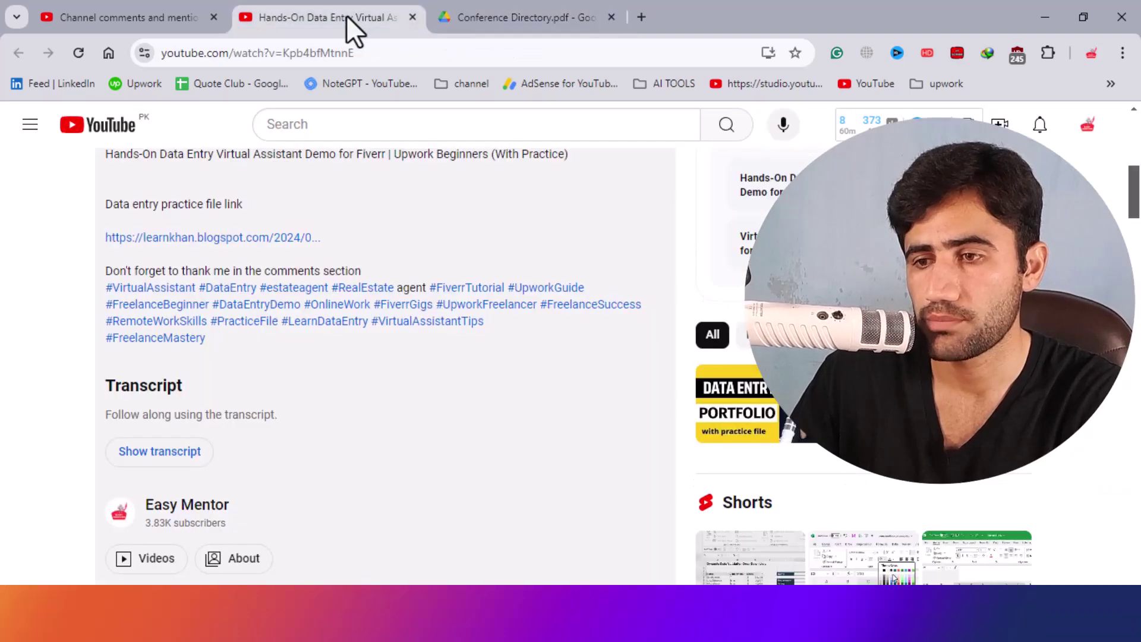
click(499, 24)
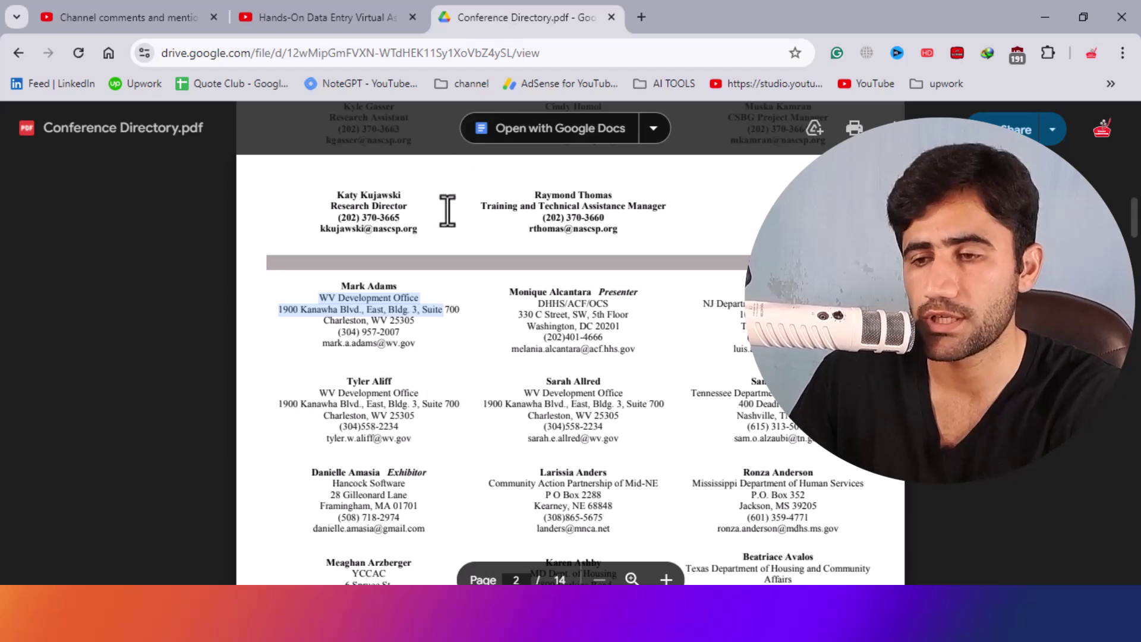
- Select the first address entry's company, street and email lines, then switch to ChatGPT
click(386, 351)
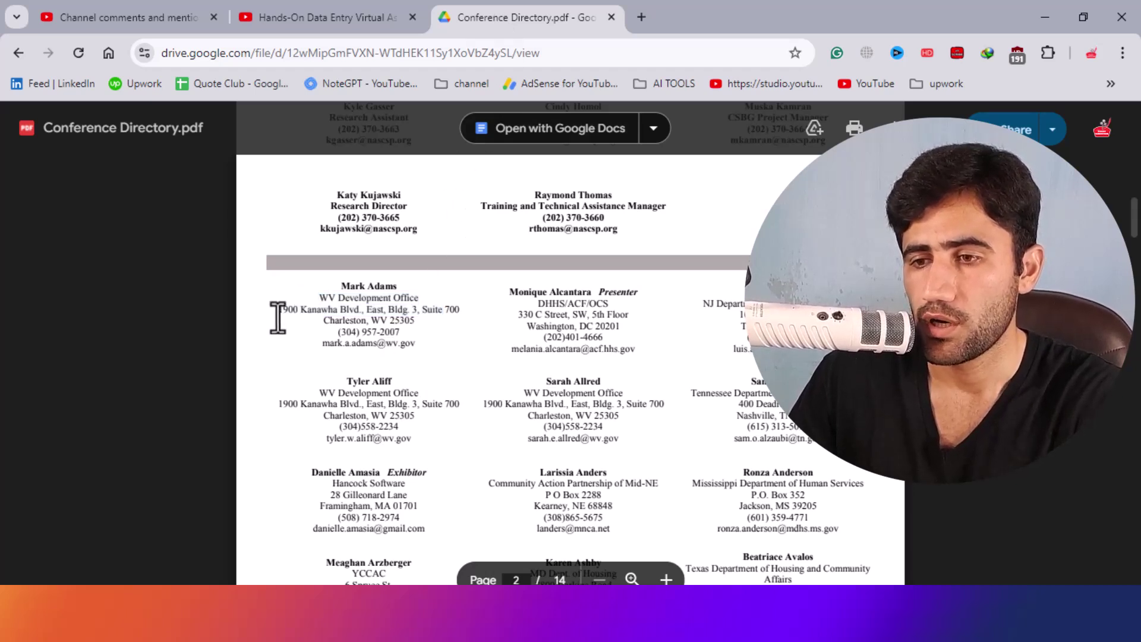
drag(277, 310, 492, 318)
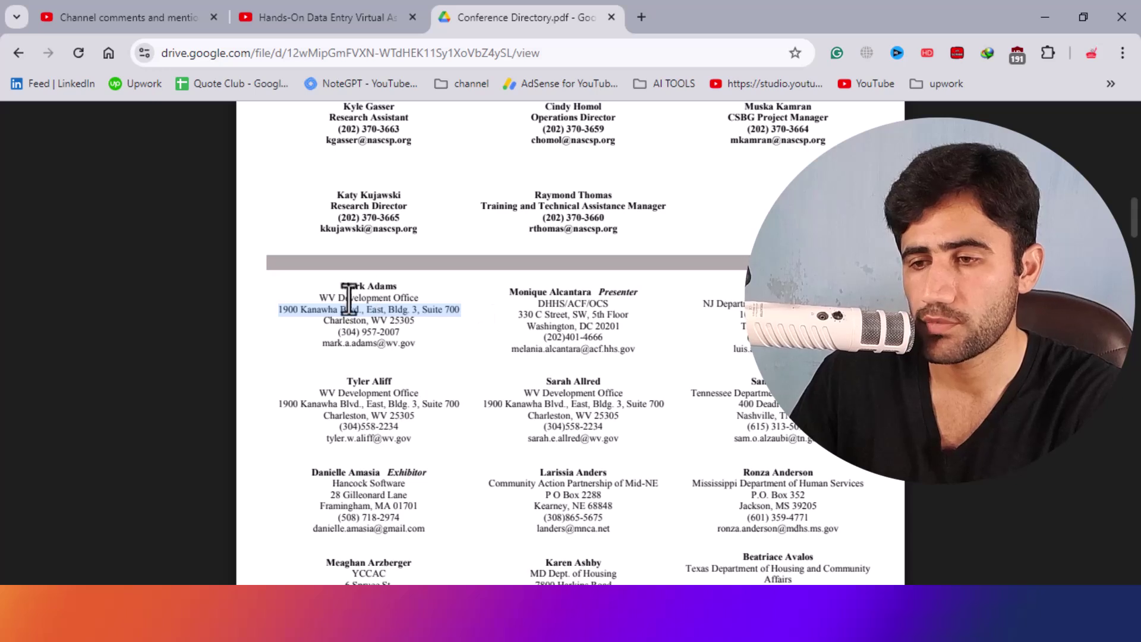
drag(318, 297, 446, 303)
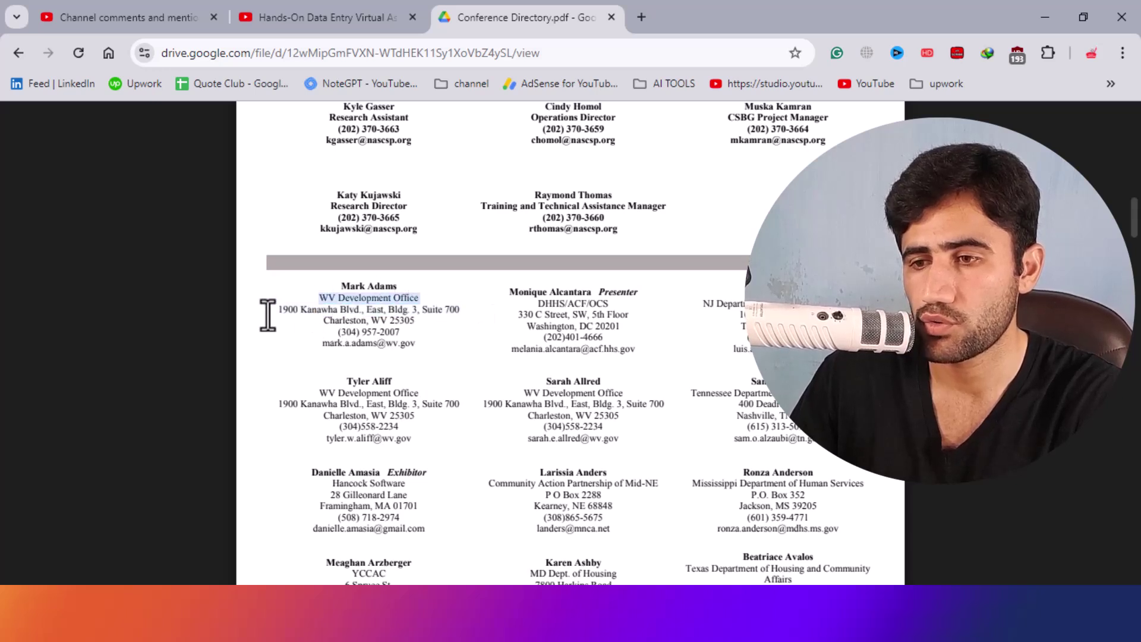
drag(268, 310, 388, 313)
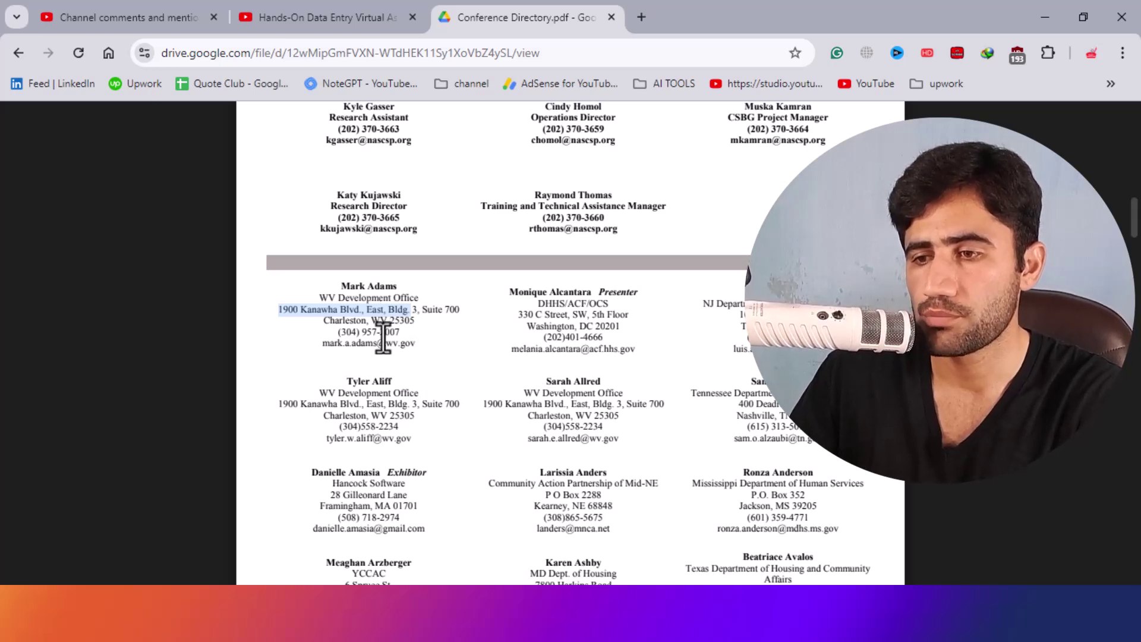
drag(315, 348, 448, 348)
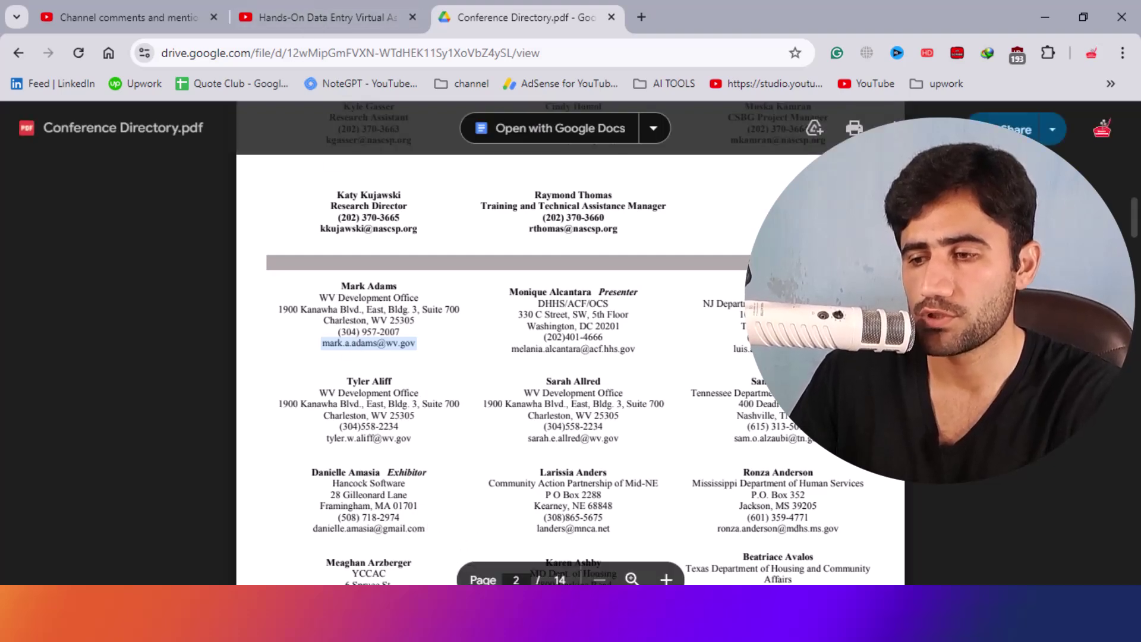
key(alt+Tab)
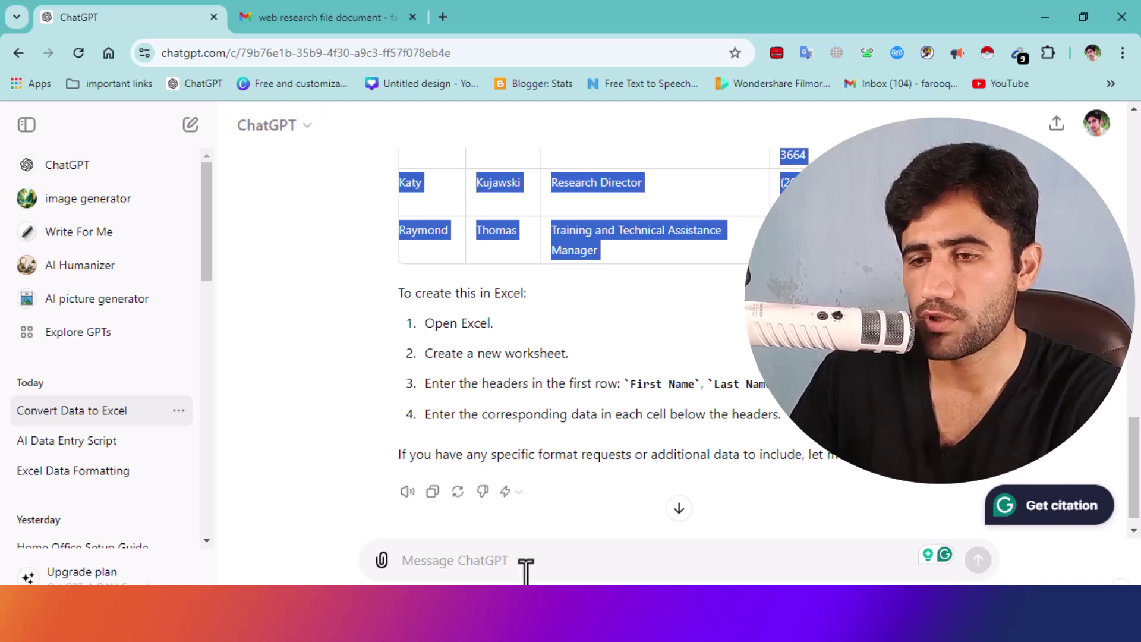
- Start a new chat and paste a prompt requesting name, company, address, email and phone columns
click(191, 124)
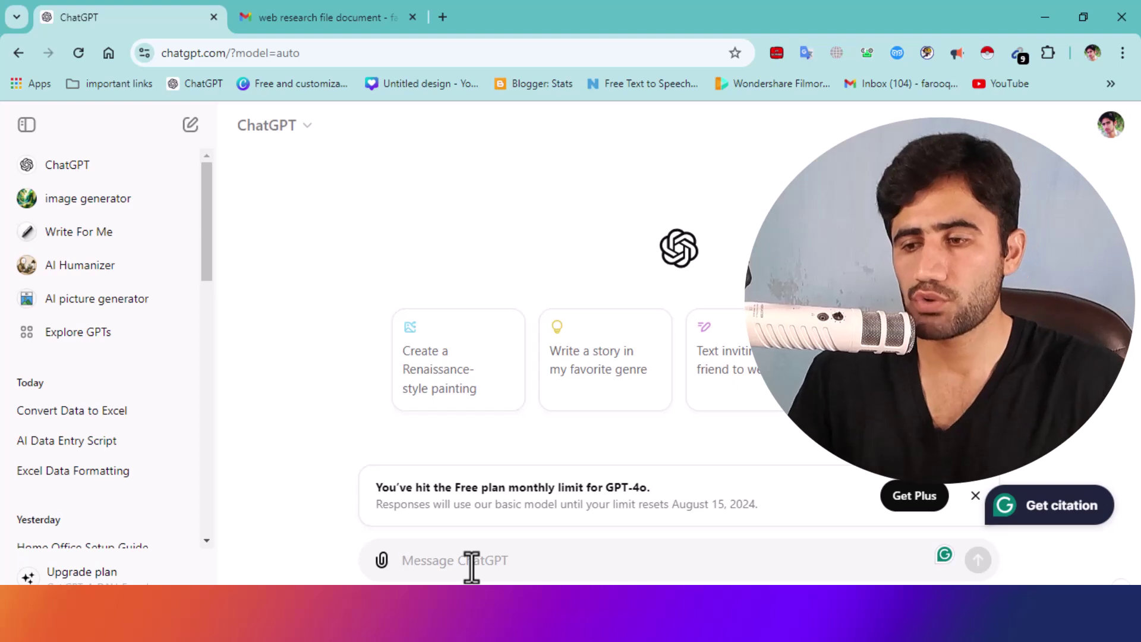
text(convert this data in to excel sheet First Name last name, Compnay Name, street, city, state, county, email,phone number)
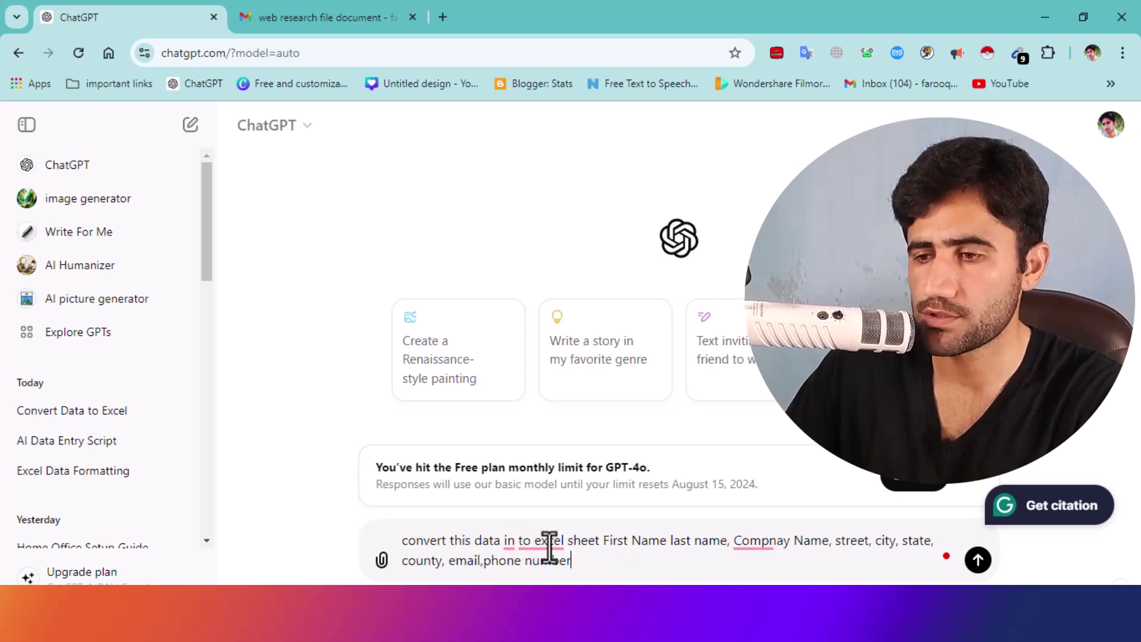
mouse_move(547, 547)
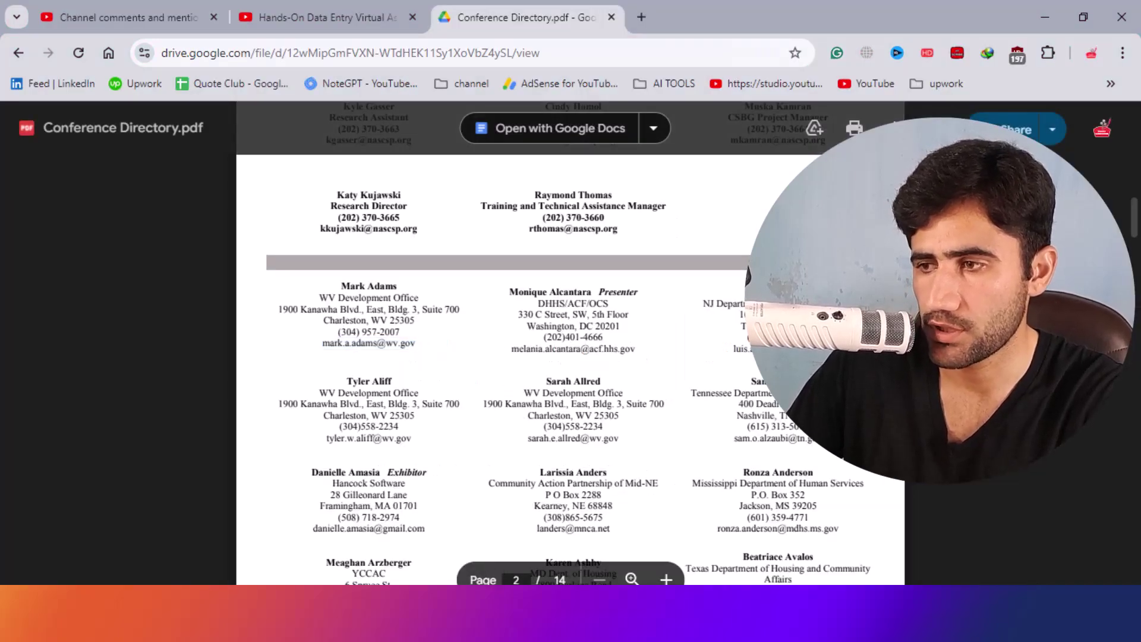
- Copy the address-style contact entries through page 3 and return to ChatGPT's draft
drag(326, 275, 743, 358)
scroll(736, 428, down, 10)
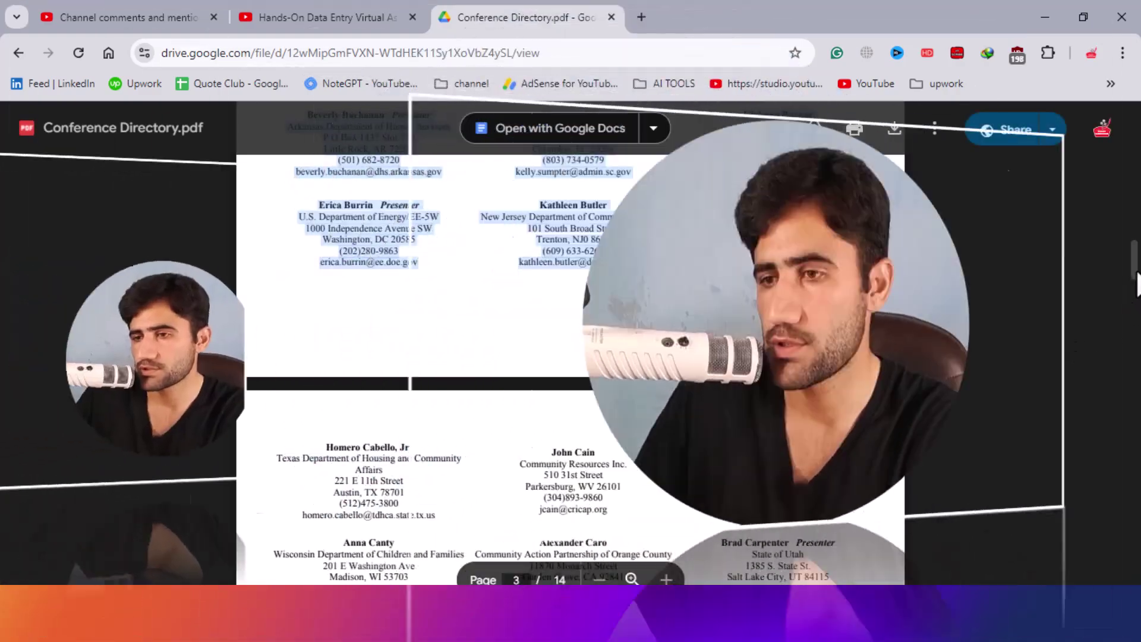
mouse_move(1135, 273)
mouse_down()
mouse_move(1136, 196)
mouse_move(1135, 274)
mouse_up()
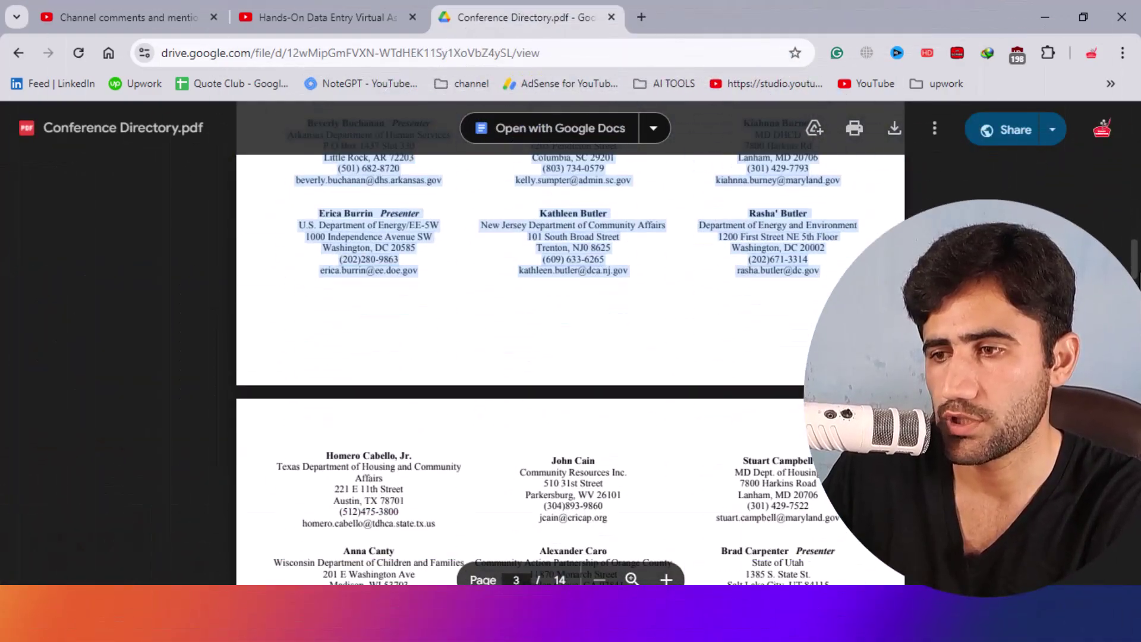
right_click(584, 266)
click(624, 299)
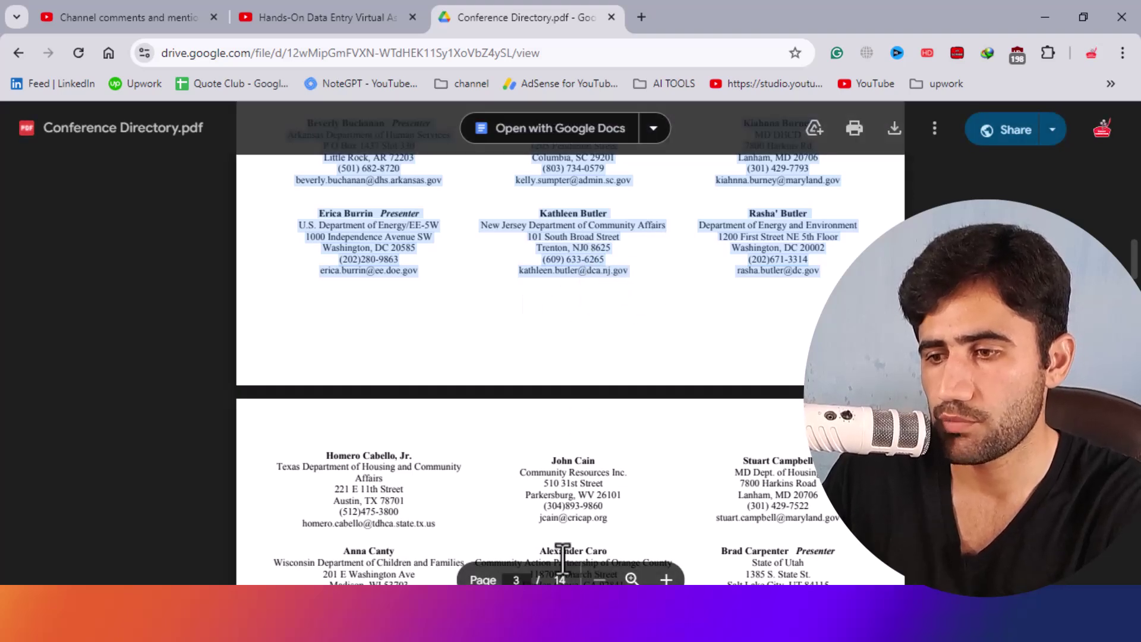
key(alt+Tab)
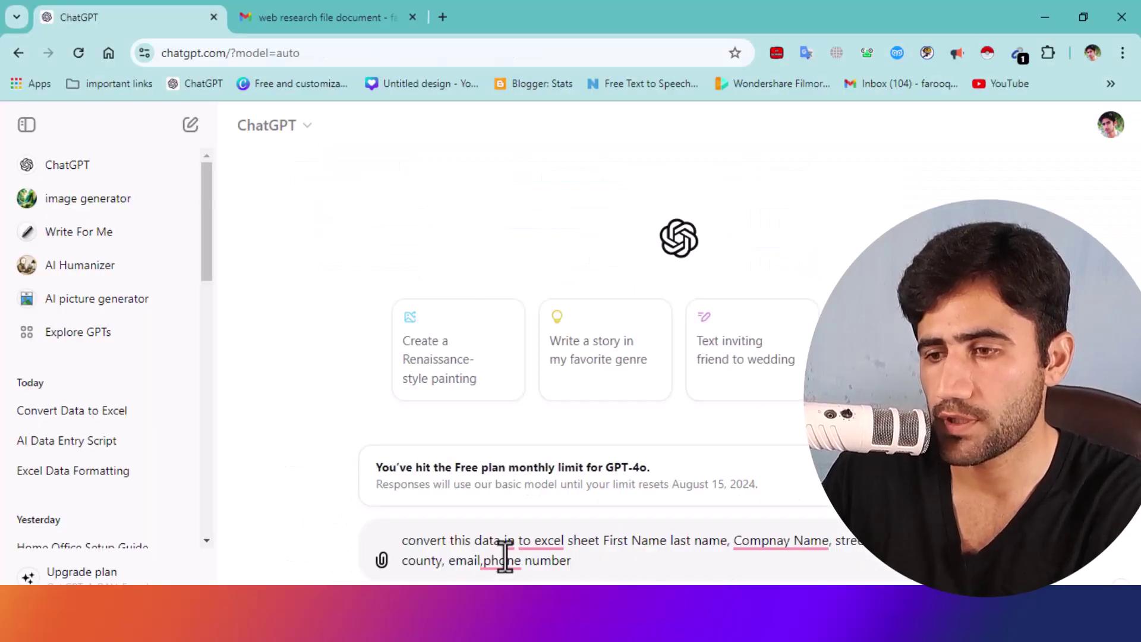
- Accept Grammarly's fixes: space before 'phone', capitalised 'Excel', corrected company name heading
mouse_move(505, 557)
click(513, 475)
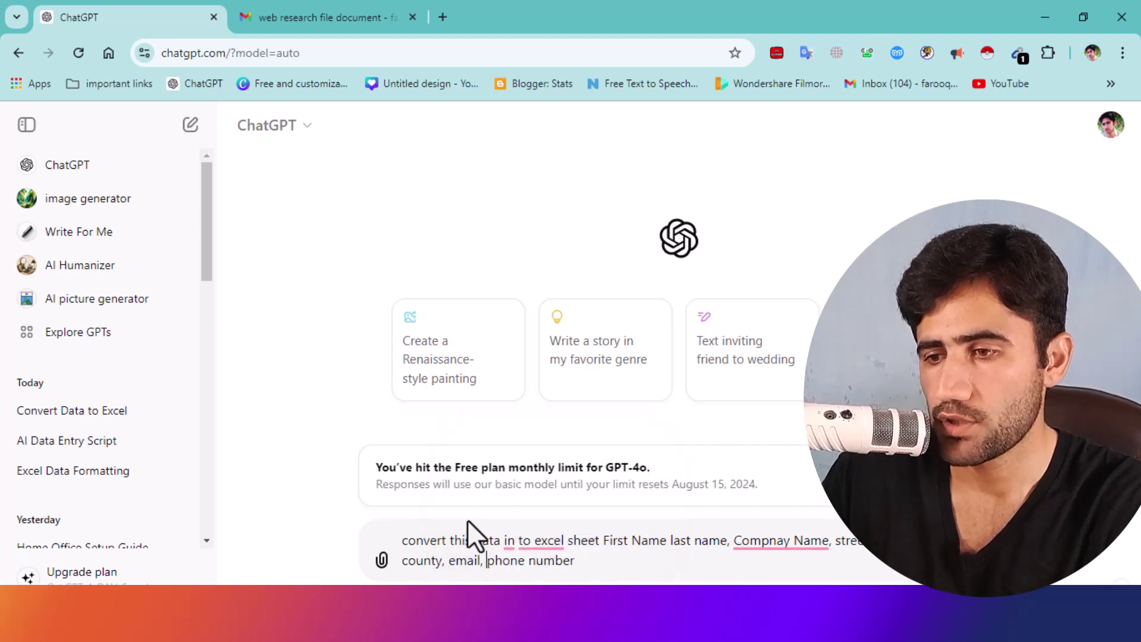
mouse_move(551, 549)
click(555, 463)
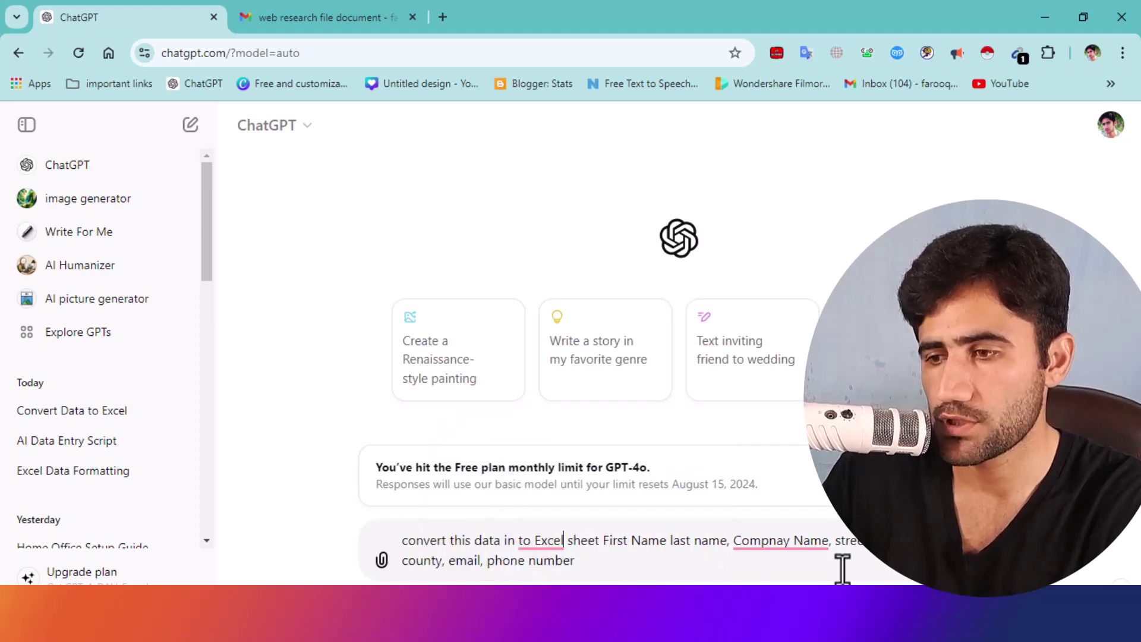
mouse_move(759, 543)
click(780, 464)
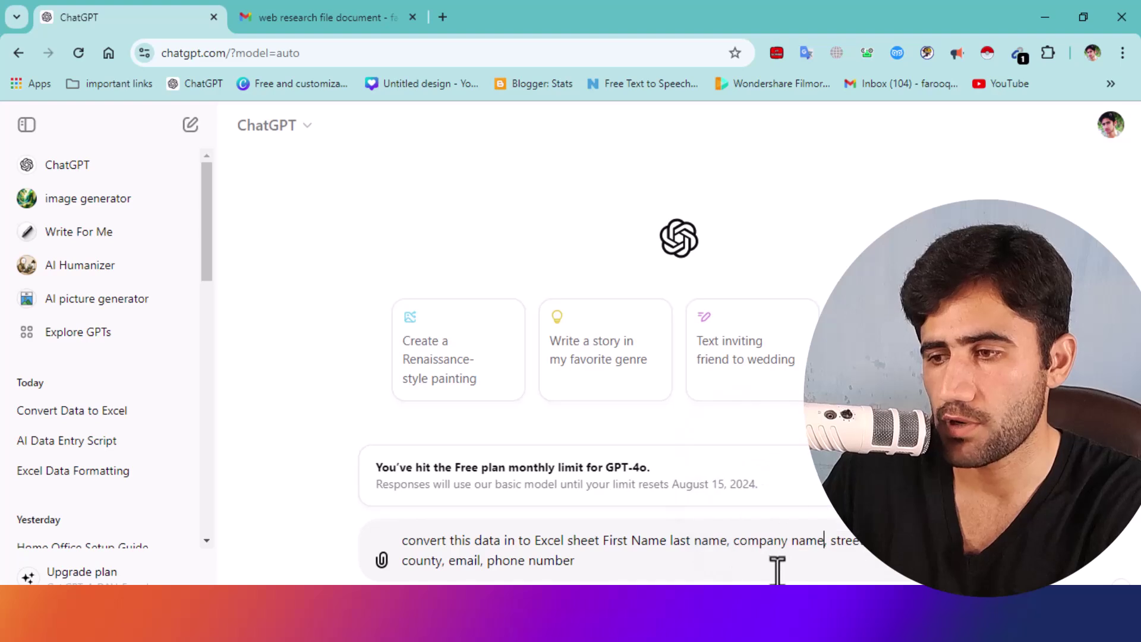
- Paste the copied PDF contacts after the prompt and send it
mouse_move(464, 556)
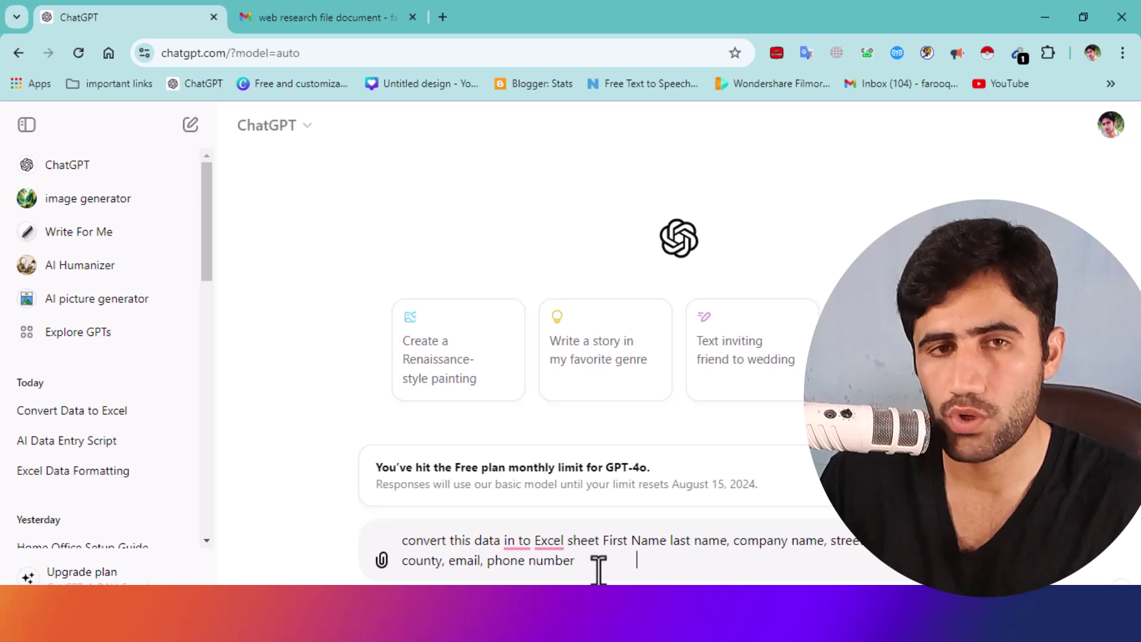
key(ctrl+v)
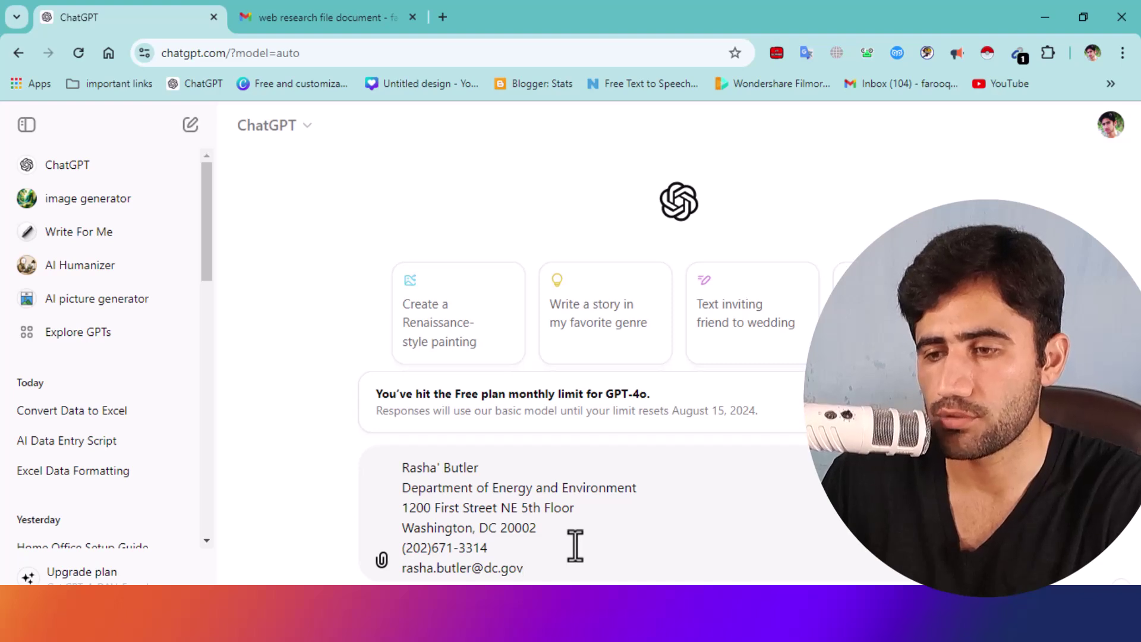
key(Return)
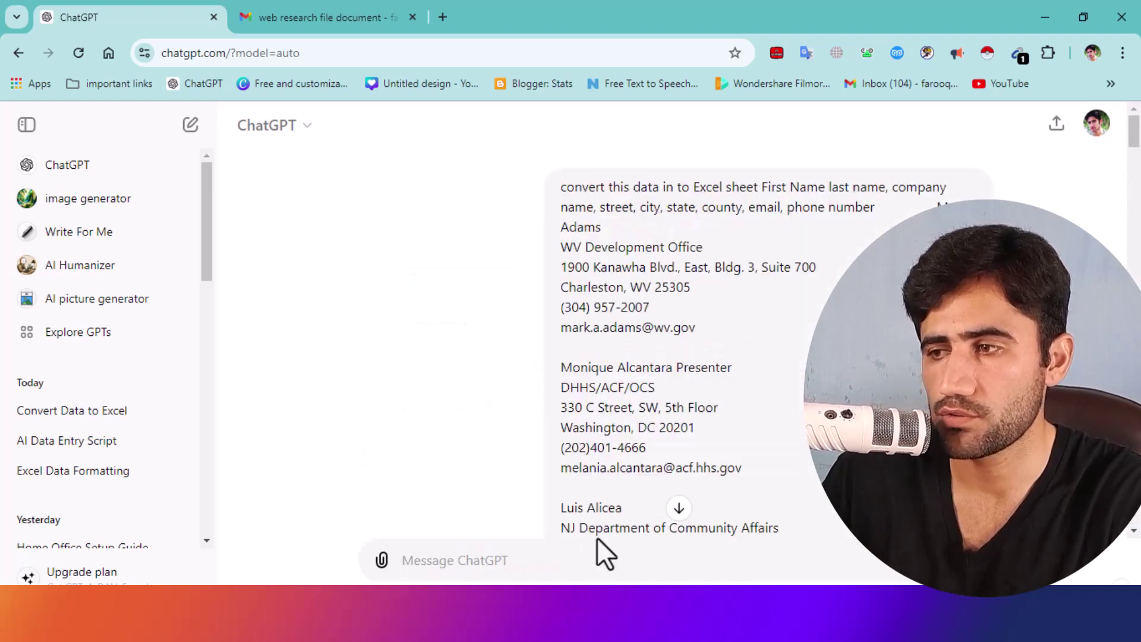
- Review ChatGPT's First Name–Company–Street–City–State–County–Email–Phone table, then return to the directory PDF
drag(1134, 140, 1137, 333)
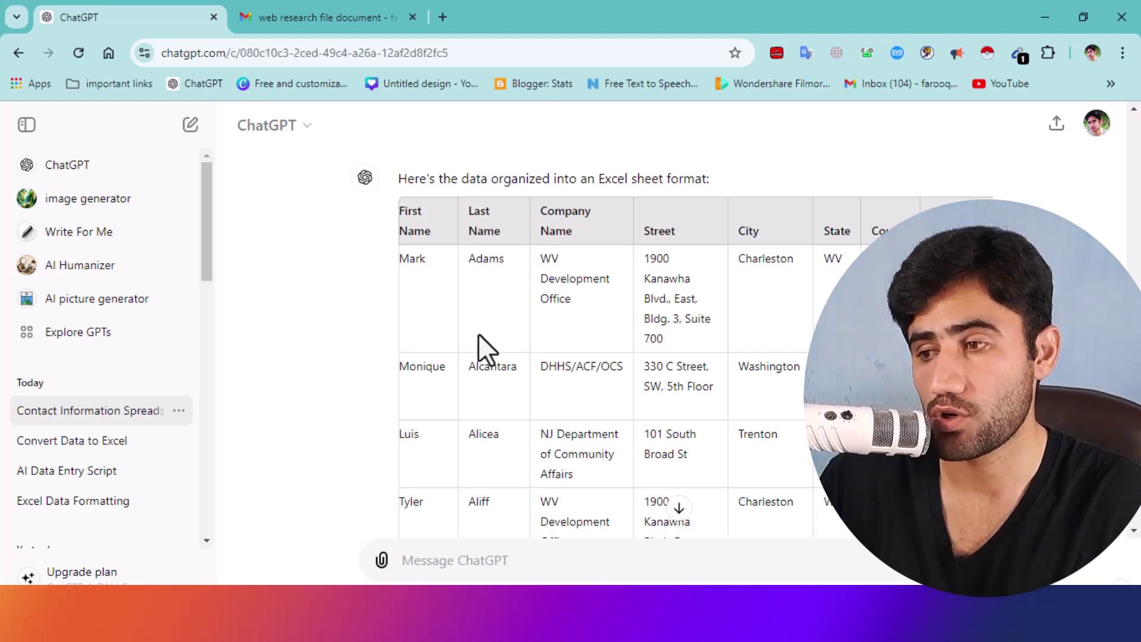
scroll(791, 381, down, 10)
drag(783, 403, 941, 403)
scroll(1134, 534, up, 15)
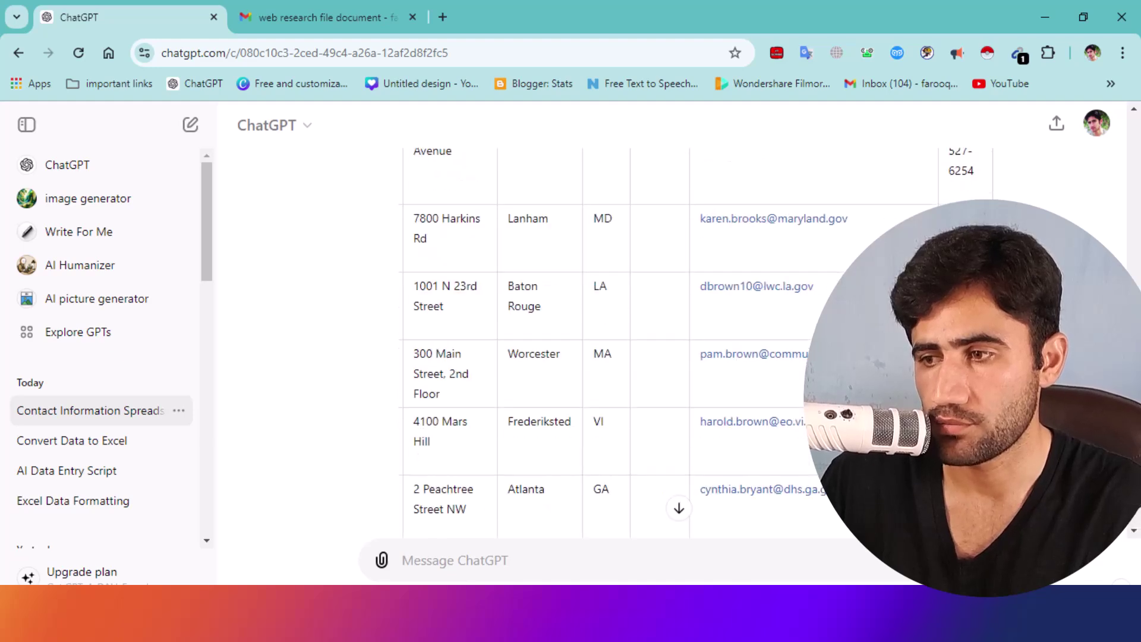
scroll(695, 343, down, 10)
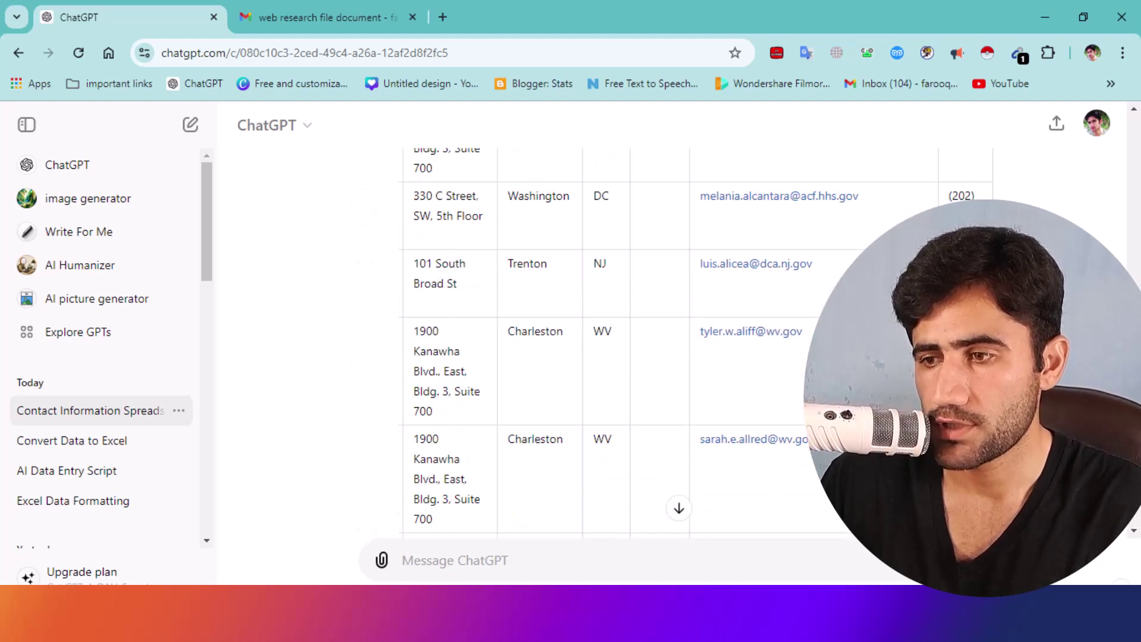
scroll(695, 343, up, 3)
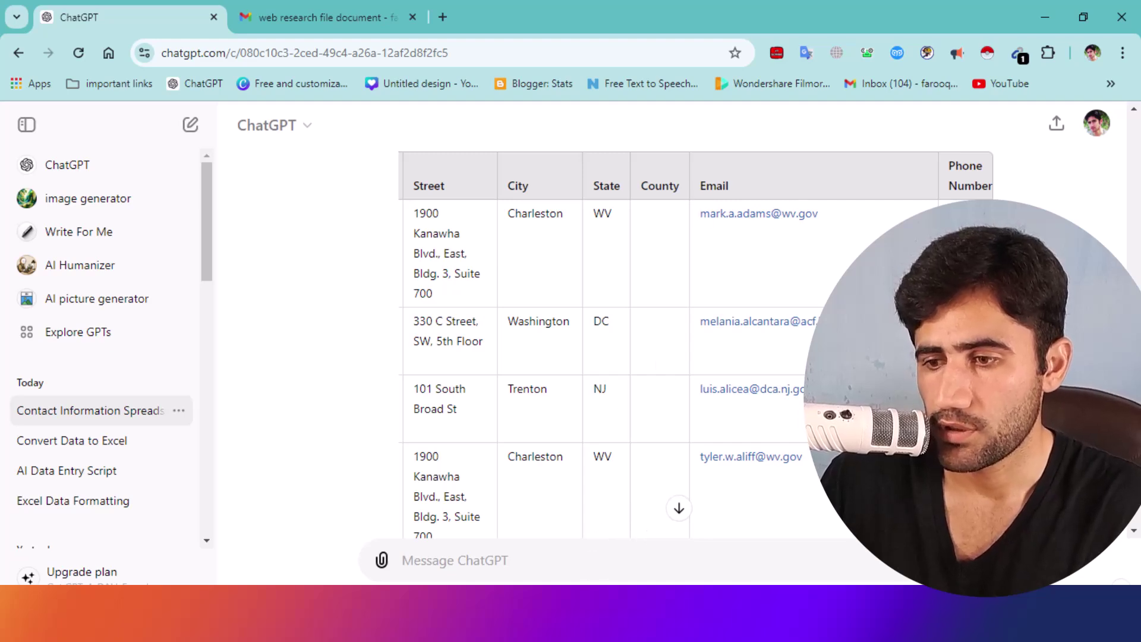
key(alt+Tab)
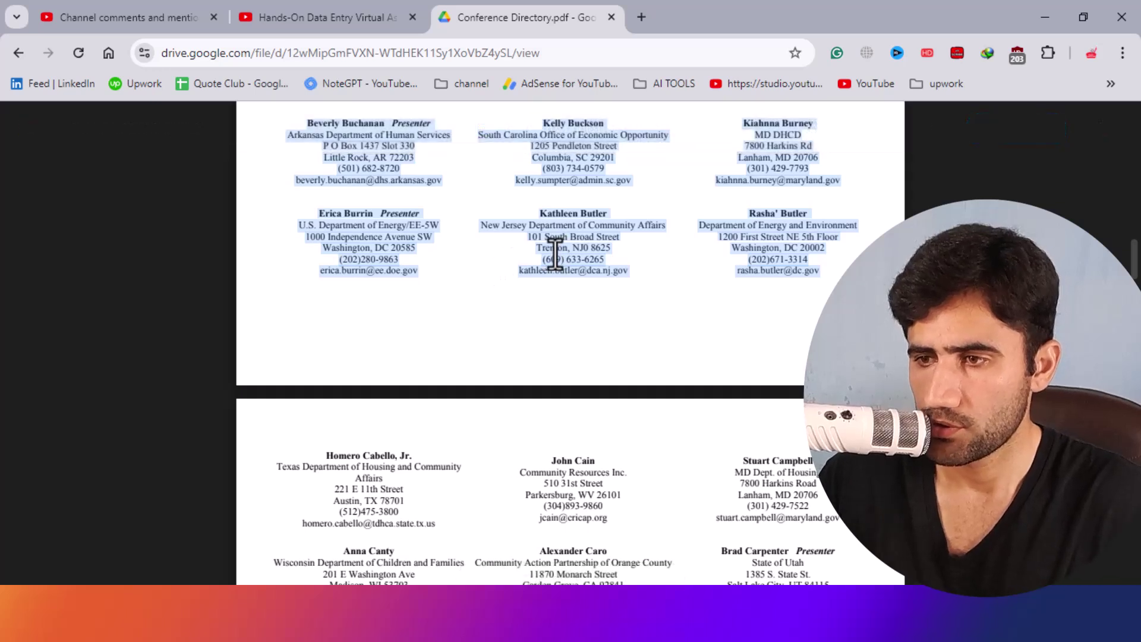
- Clear the old PDF selection and select a contact's department and address lines
click(419, 278)
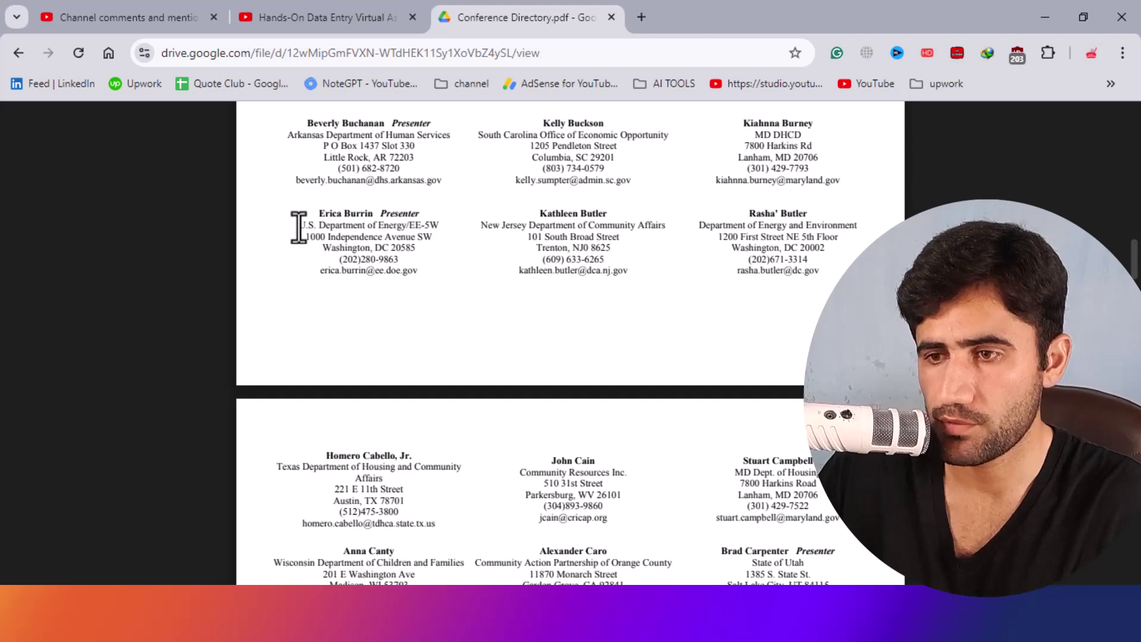
drag(299, 227, 402, 285)
- Look over the YouTube data-entry video page, then go back to the Conference Directory PDF
click(294, 9)
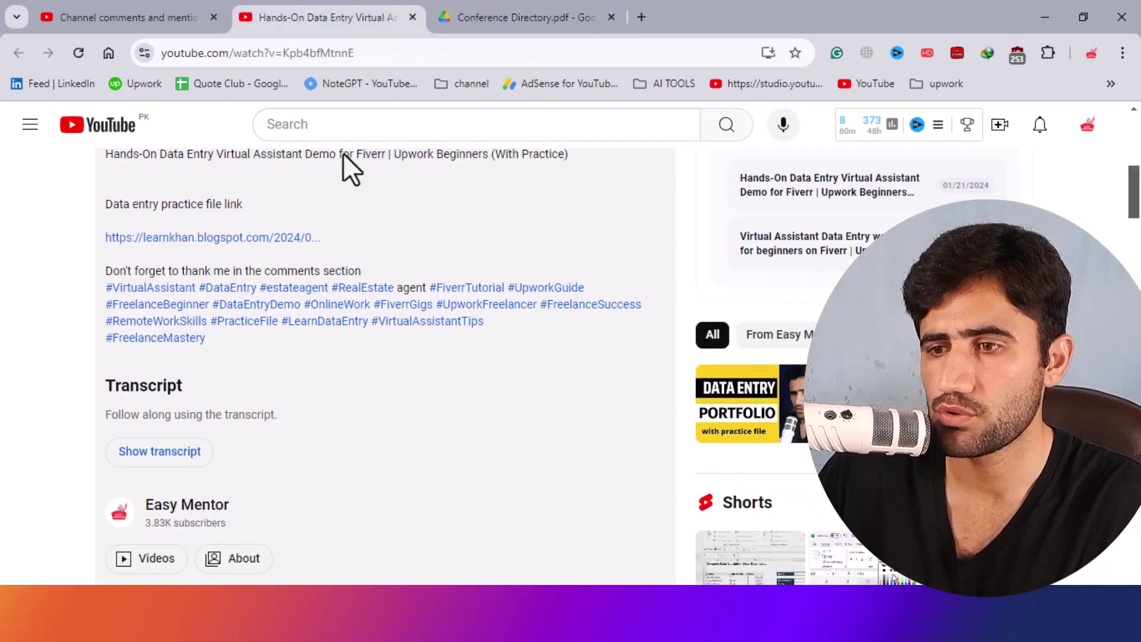
scroll(388, 440, up, 10)
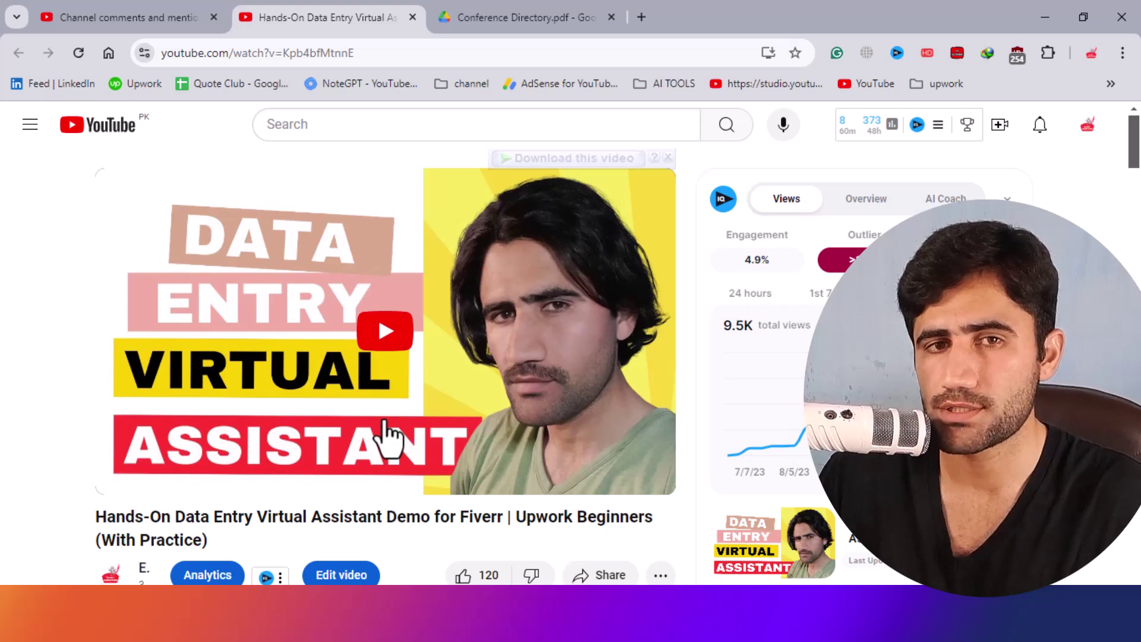
click(487, 17)
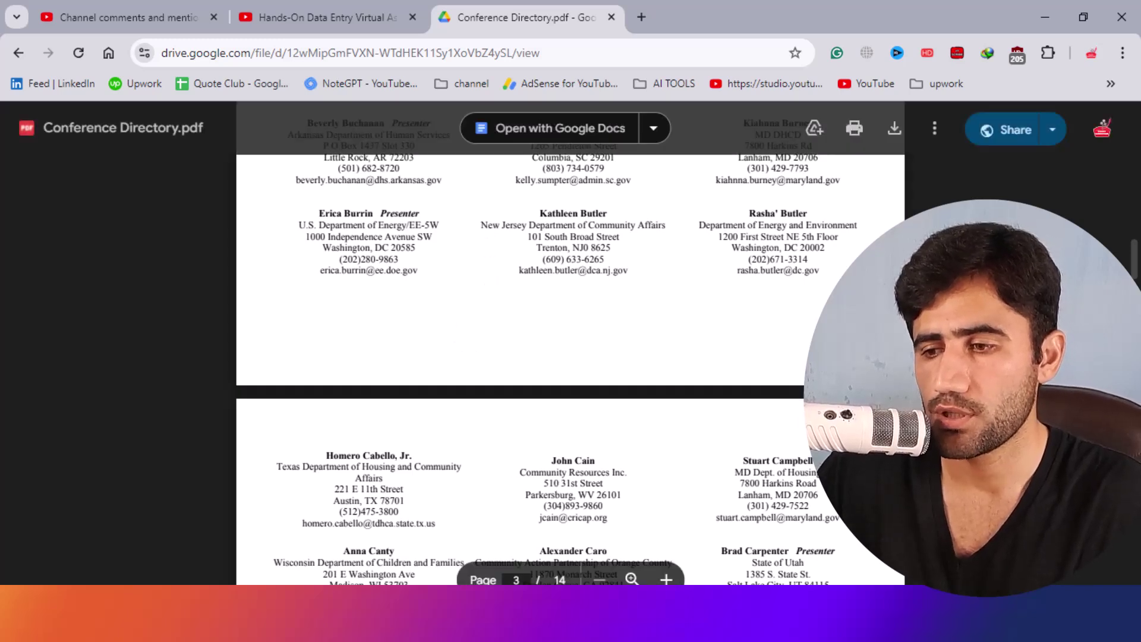
- Copy ChatGPT's whole organized contact-table response, from its first line to the table end
click(587, 567)
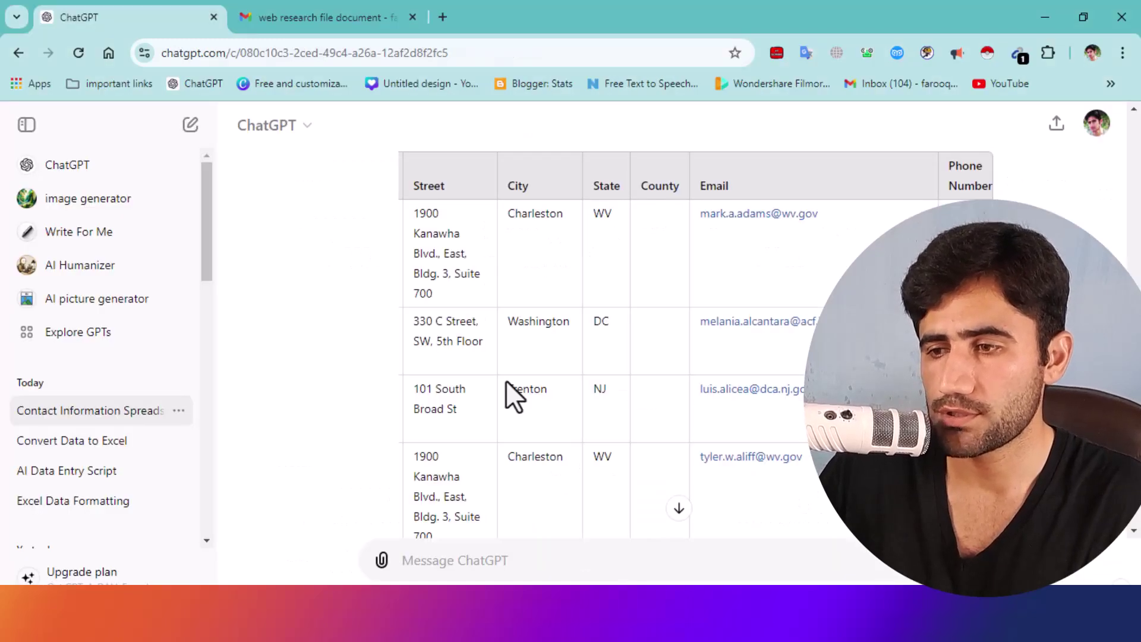
drag(401, 183, 677, 220)
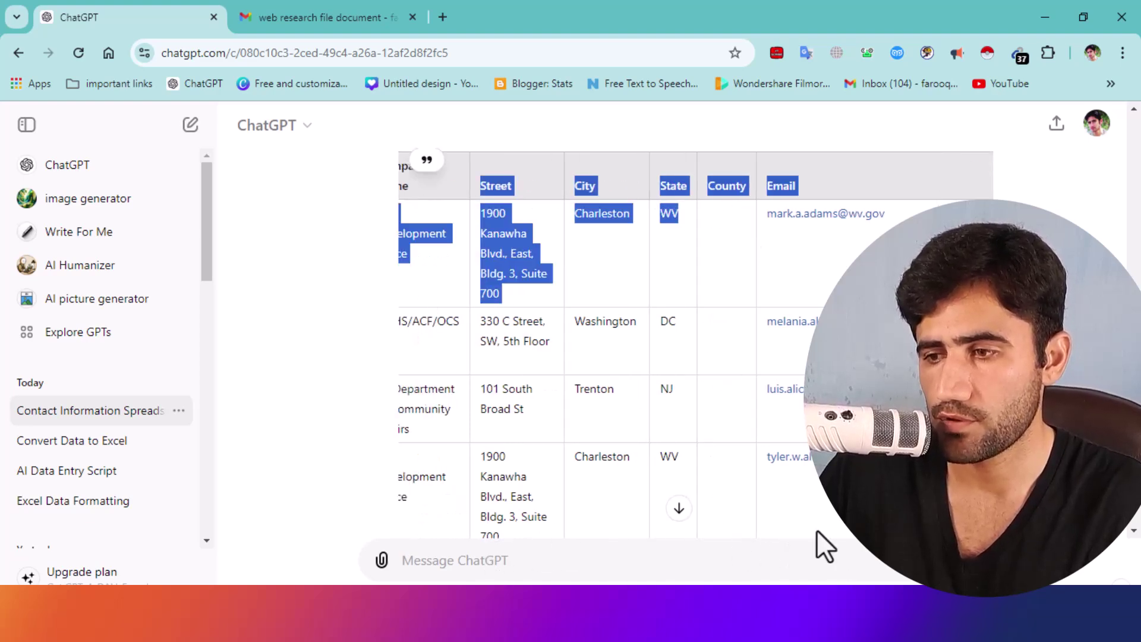
click(787, 497)
scroll(788, 497, down, 10)
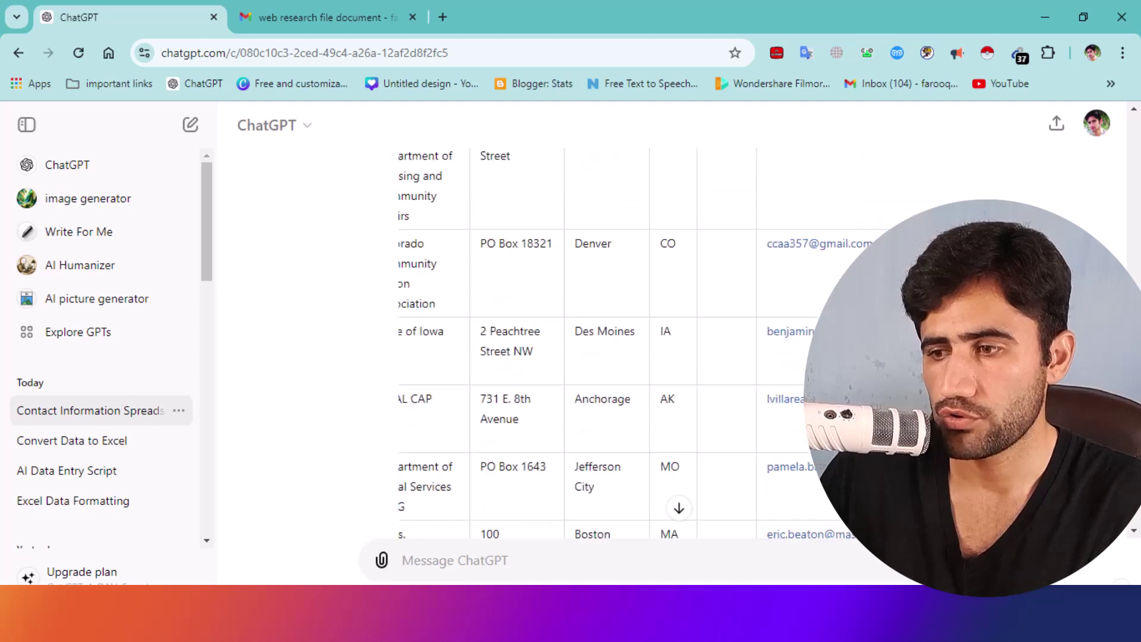
scroll(594, 333, down, 10)
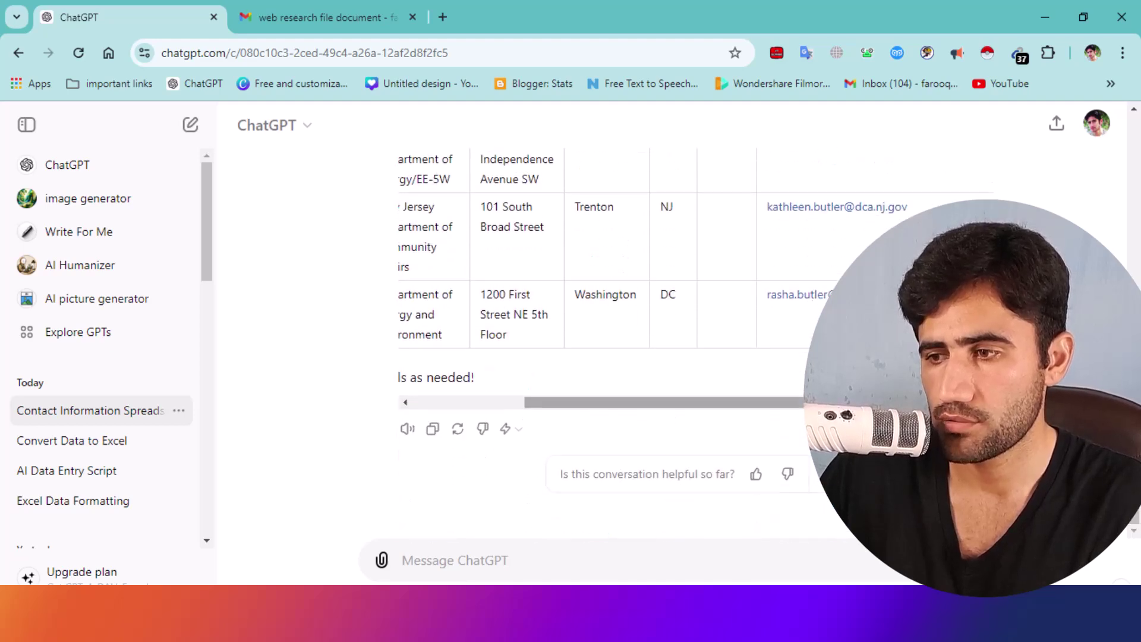
drag(832, 403, 878, 403)
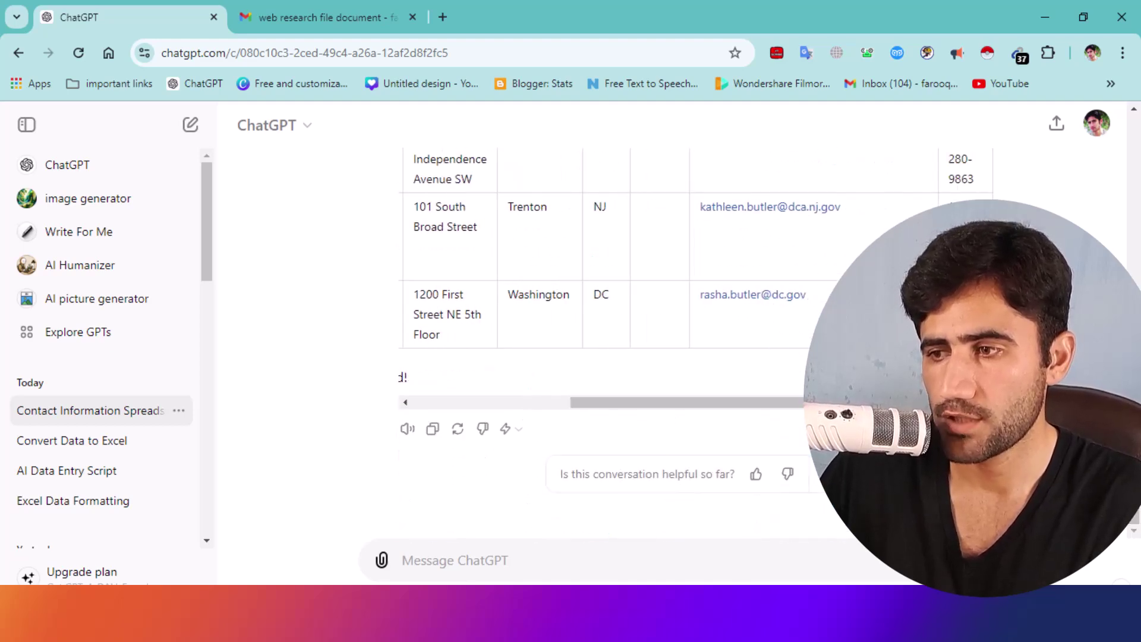
drag(856, 333, 387, 373)
right_click(411, 327)
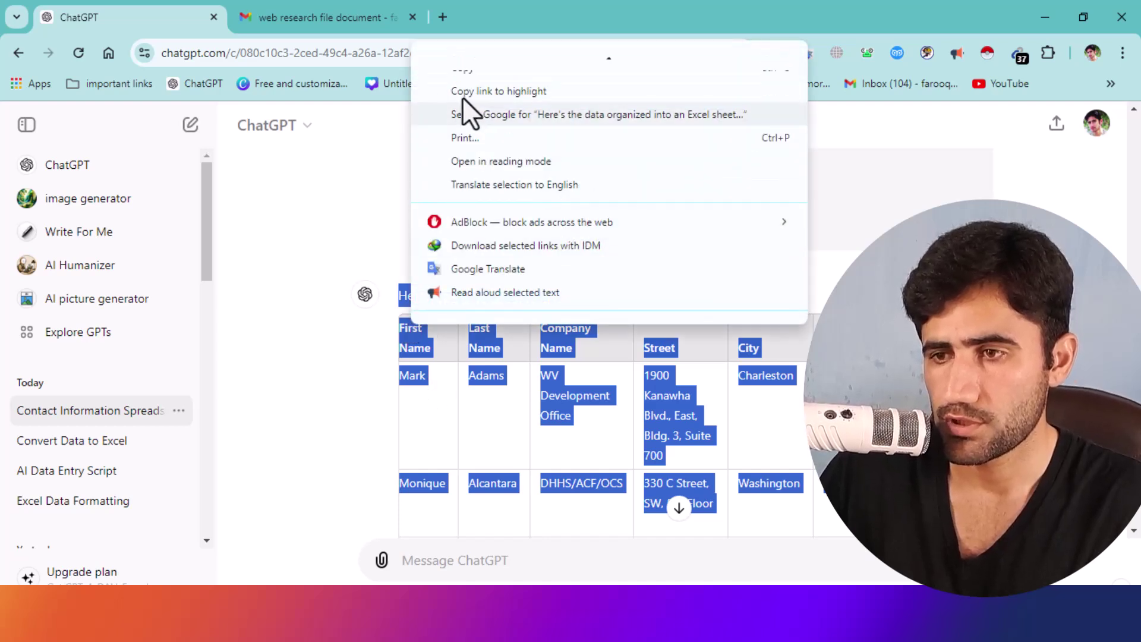
click(466, 62)
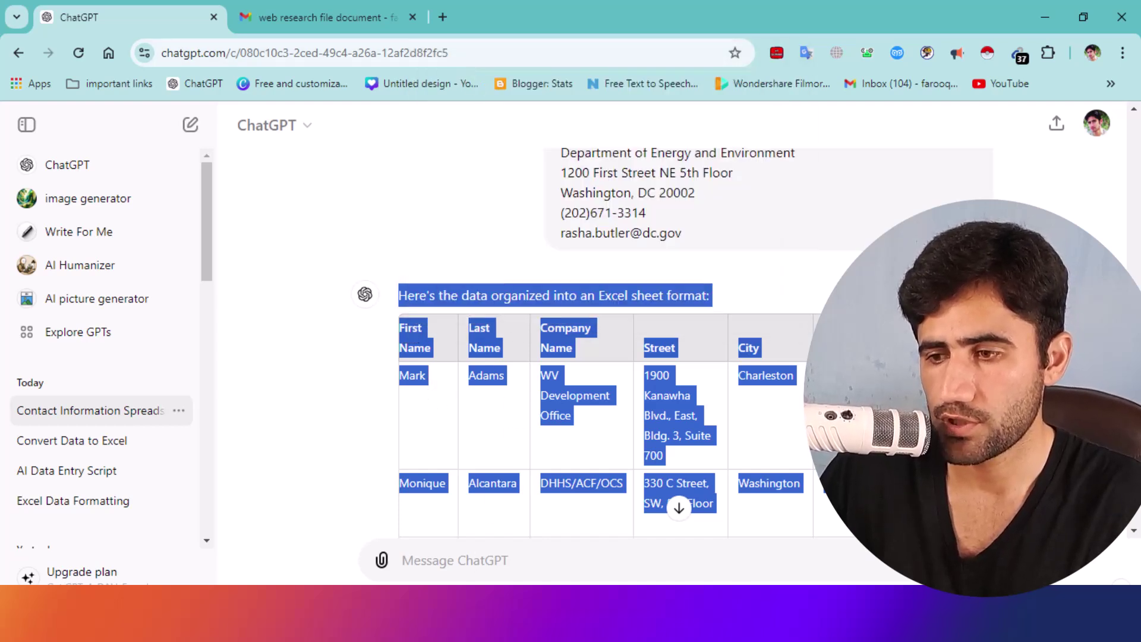
key(alt+Tab)
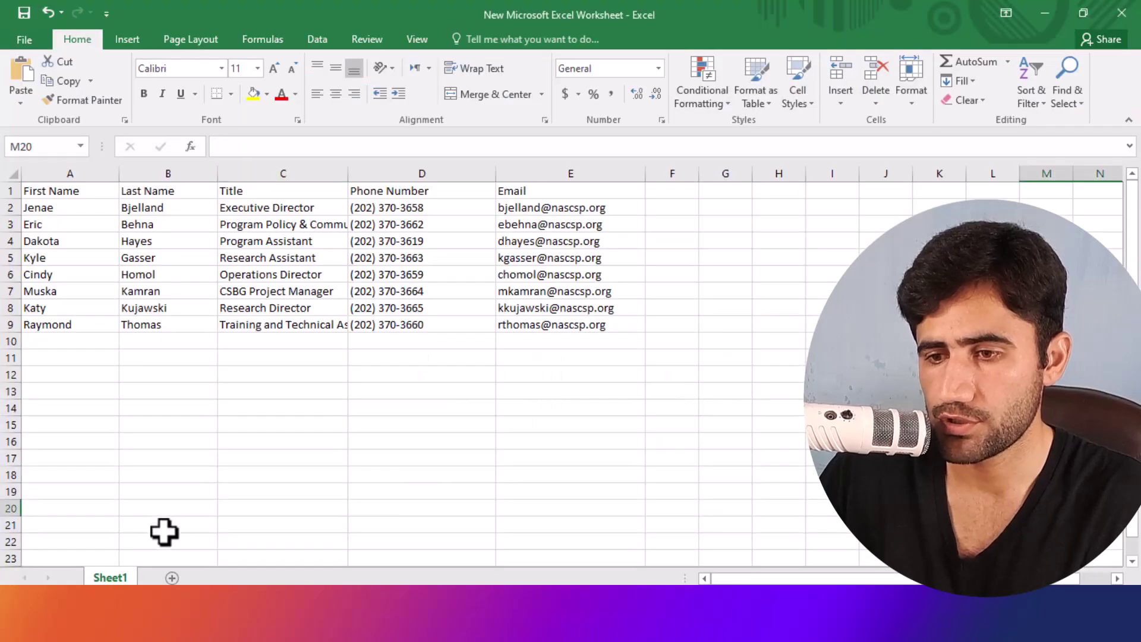
- Add Sheet2 and paste the contact table into A1 with Match Destination Formatting
click(173, 578)
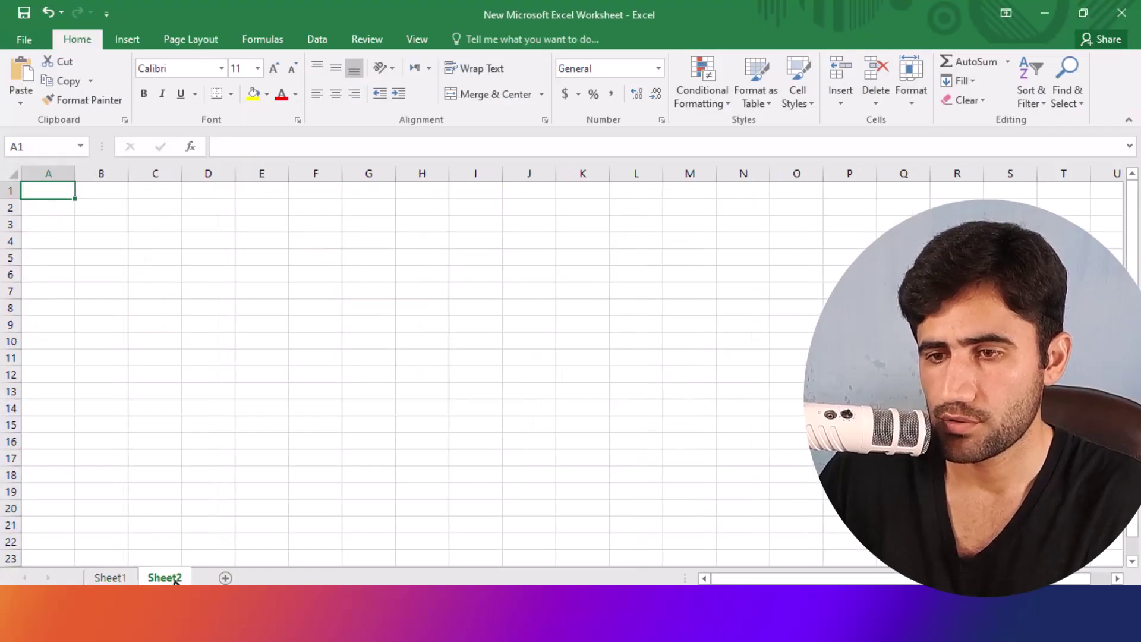
right_click(56, 194)
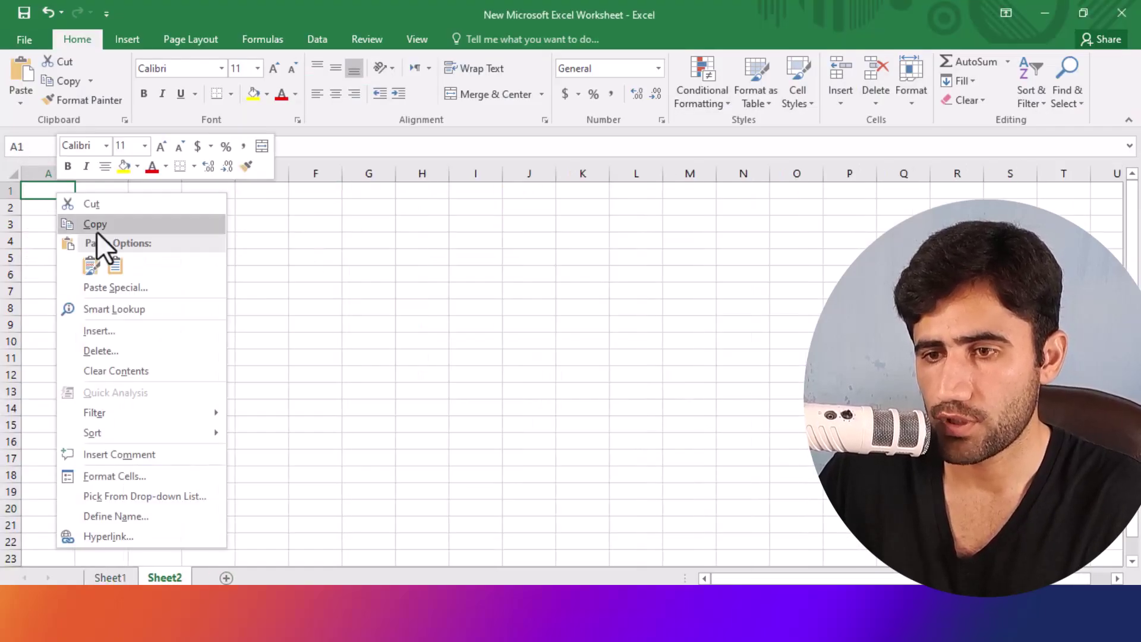
click(116, 270)
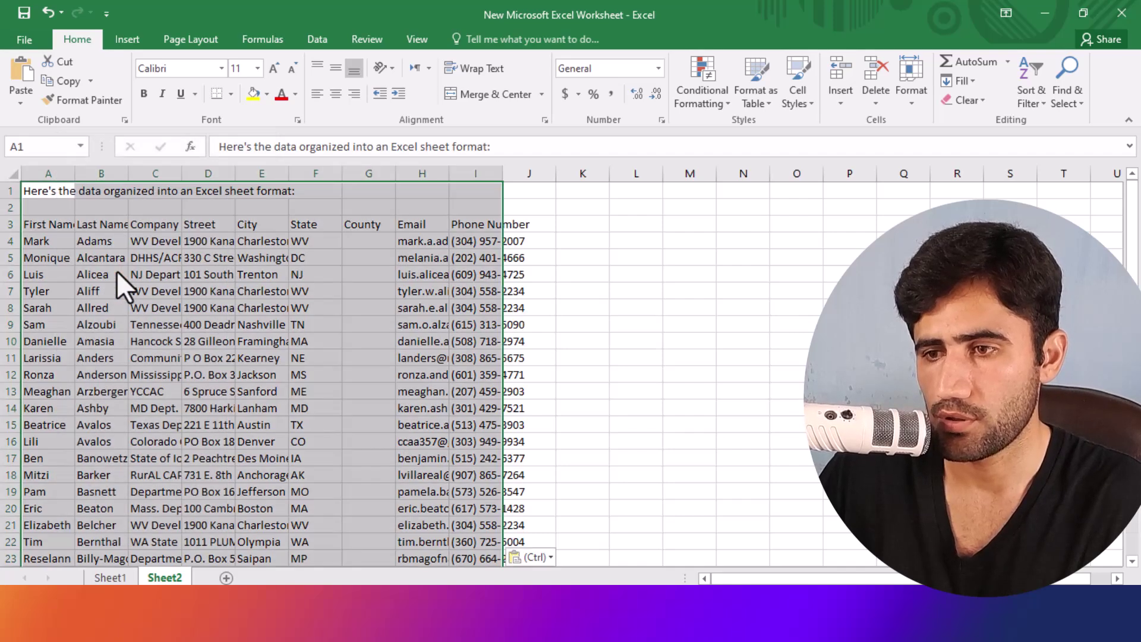
click(730, 355)
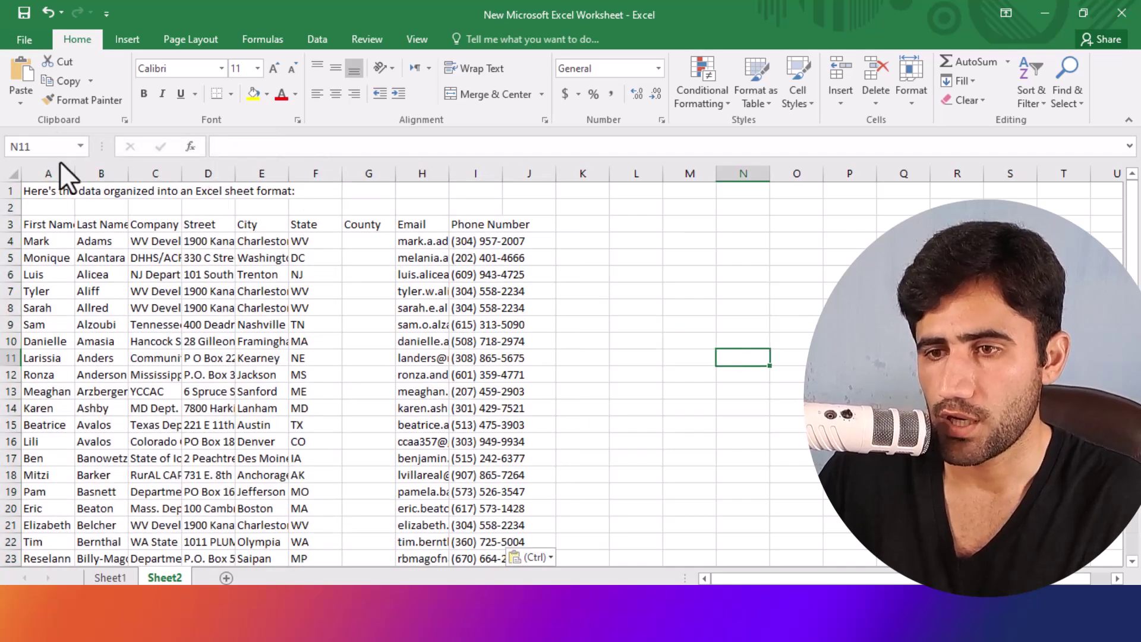
- Widen columns A, C and H and delete the empty County column
drag(75, 173, 162, 186)
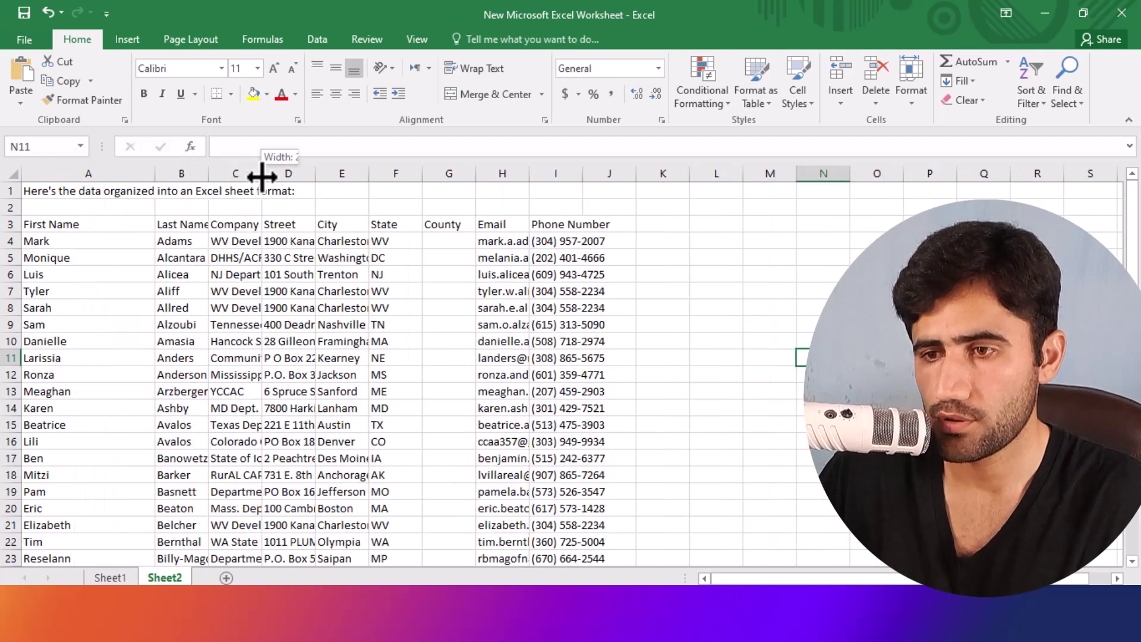
drag(262, 176, 324, 178)
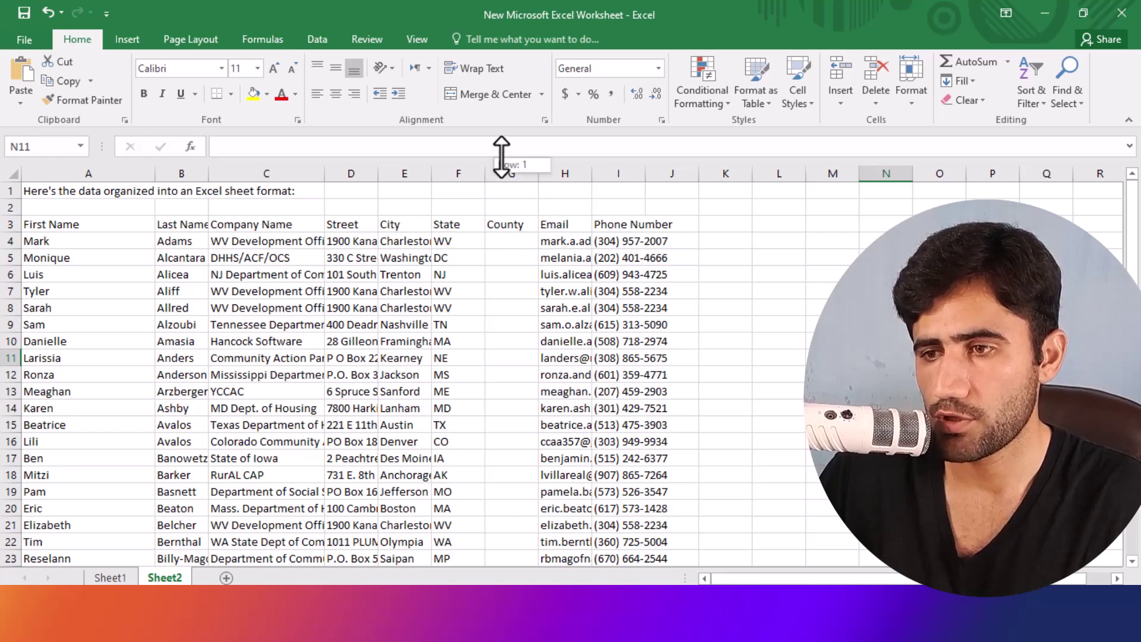
click(504, 172)
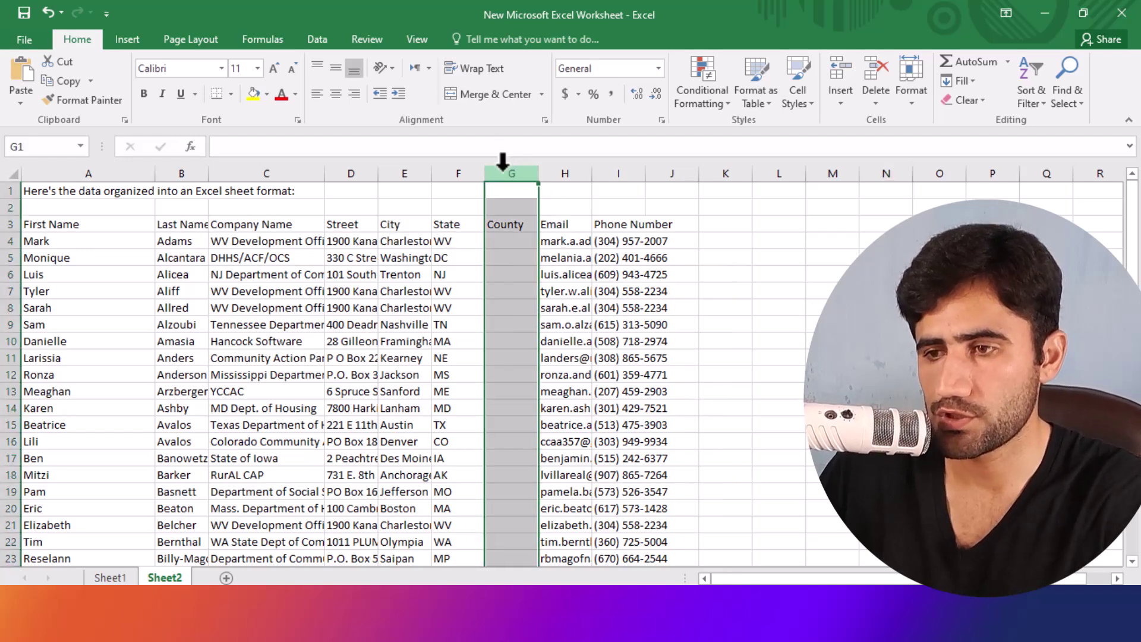
right_click(503, 171)
click(533, 303)
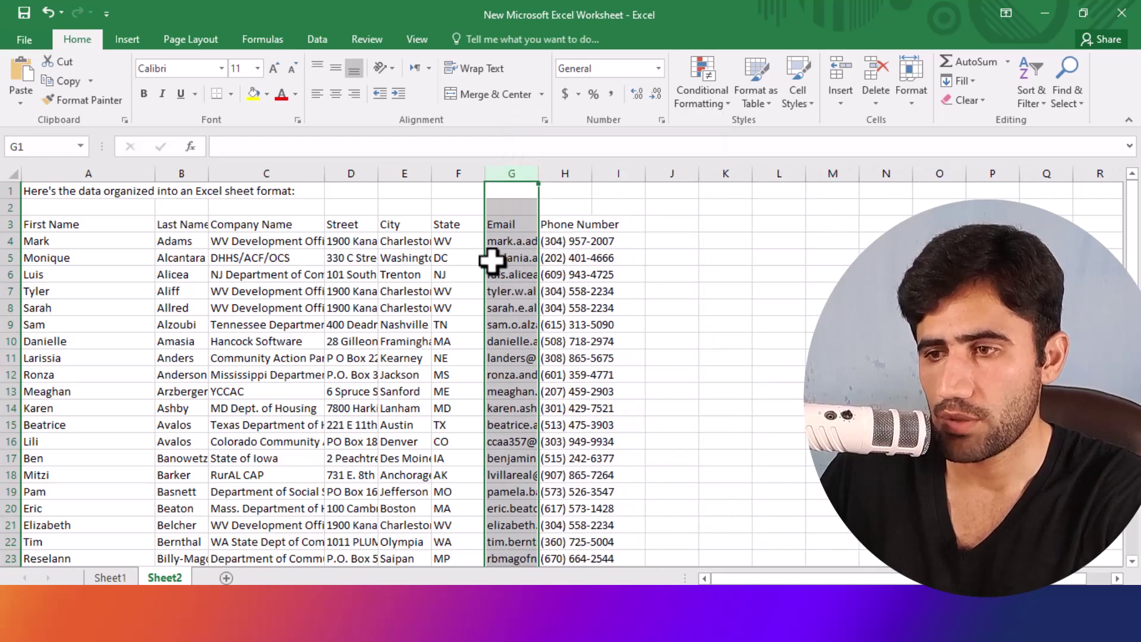
drag(594, 178, 645, 178)
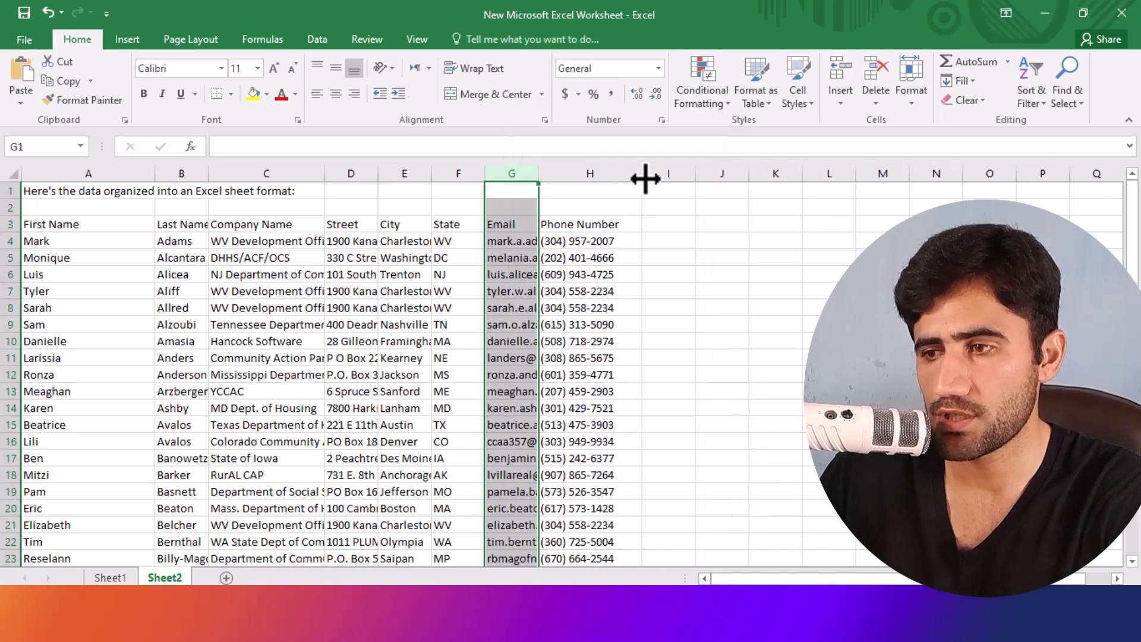
scroll(1130, 526, down, 5)
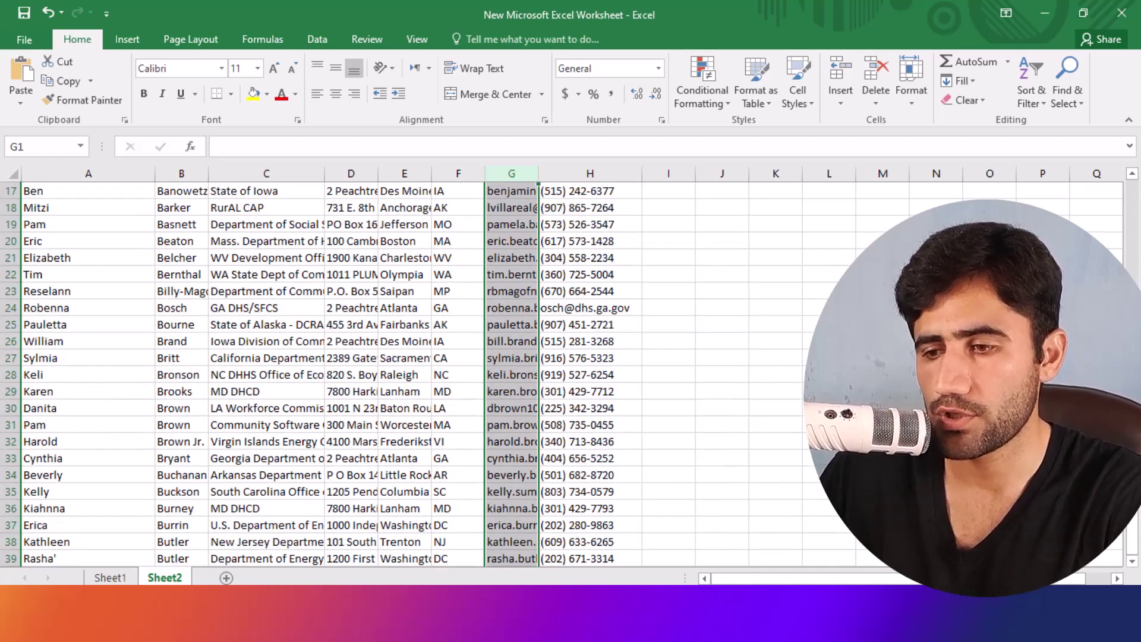
key(alt+Tab)
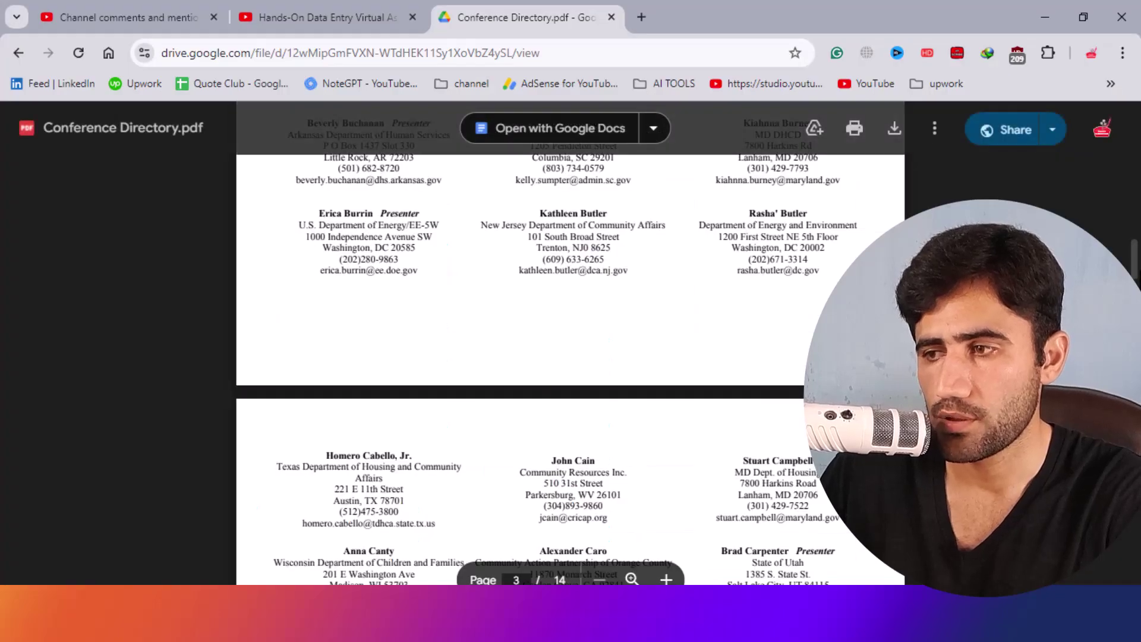
- Select all contact entries on page 6 of the directory PDF
scroll(280, 251, down, 20)
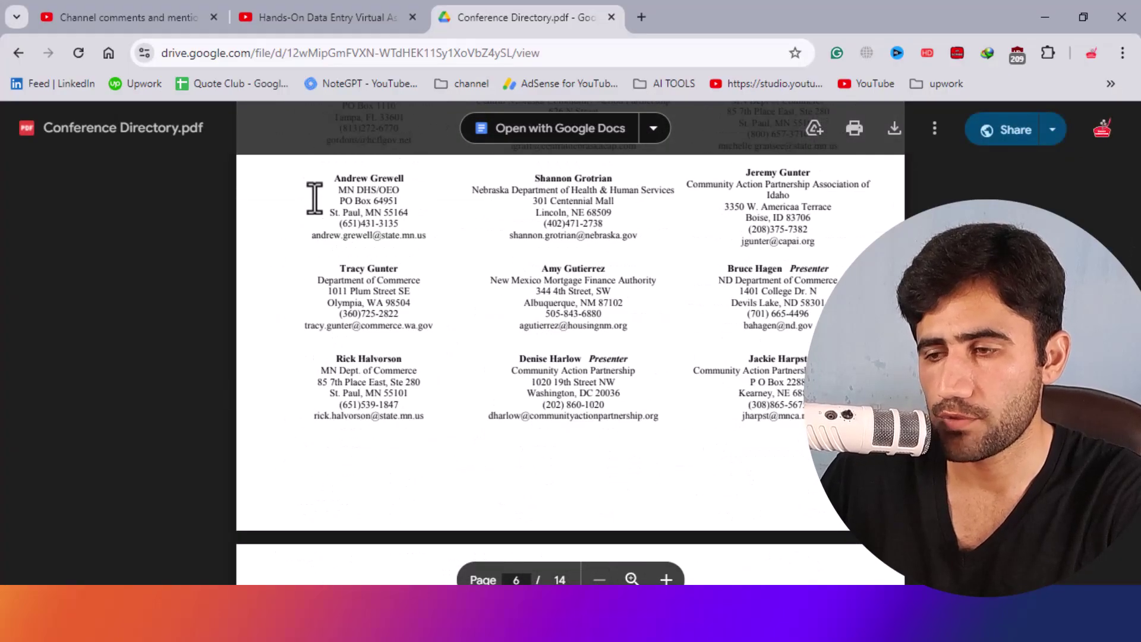
drag(314, 198, 766, 342)
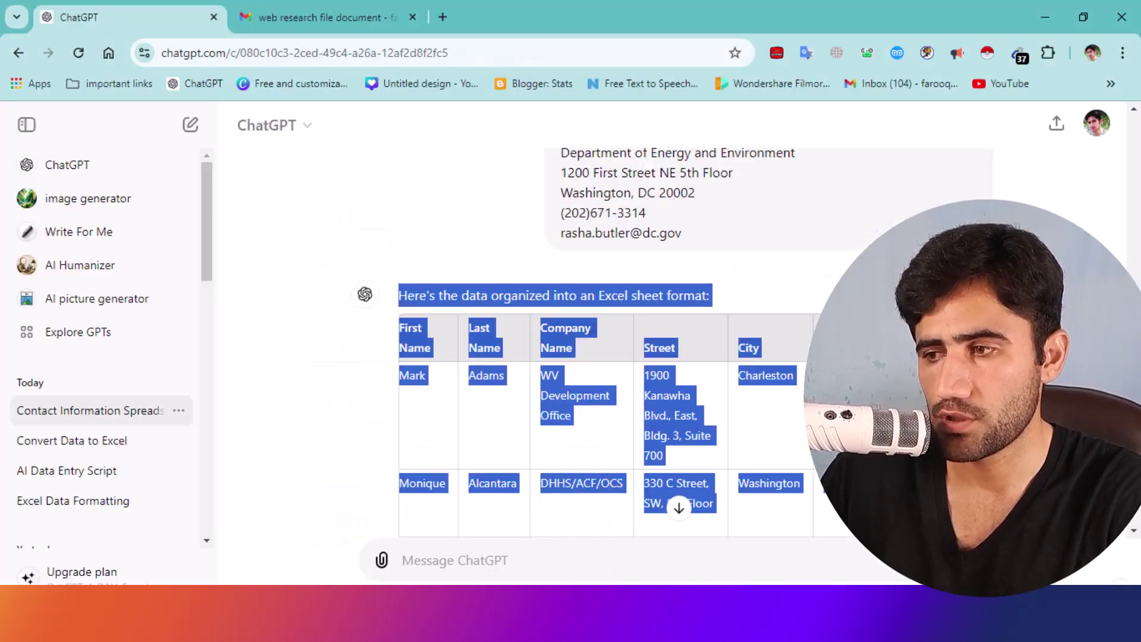
- Paste the next batch of directory contacts into a new ChatGPT message and send it
scroll(595, 357, down, 15)
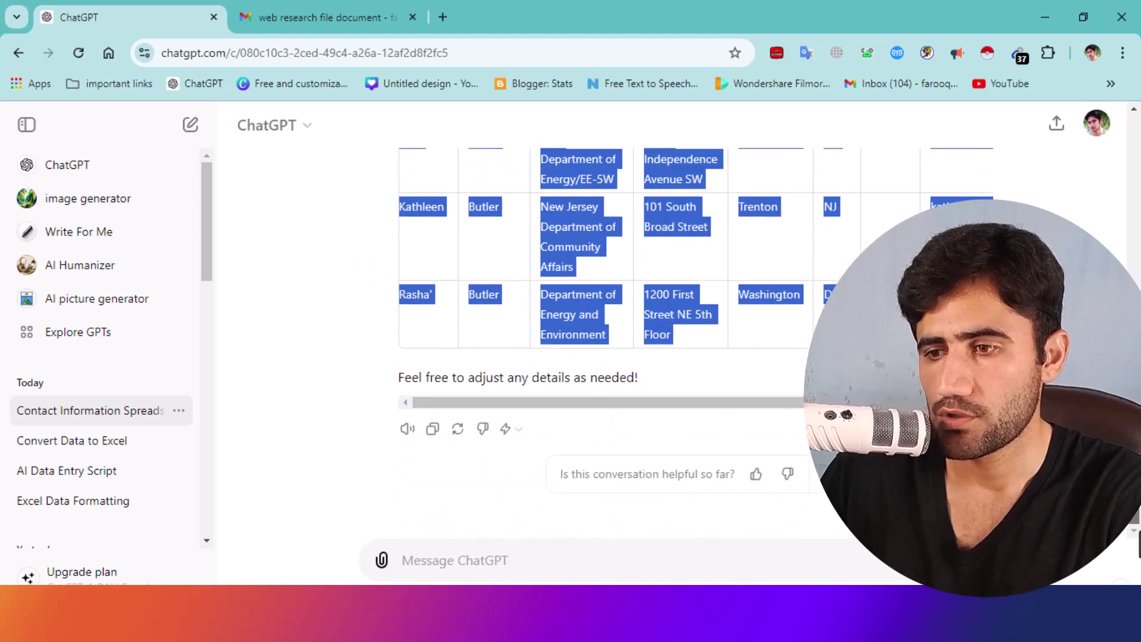
click(434, 561)
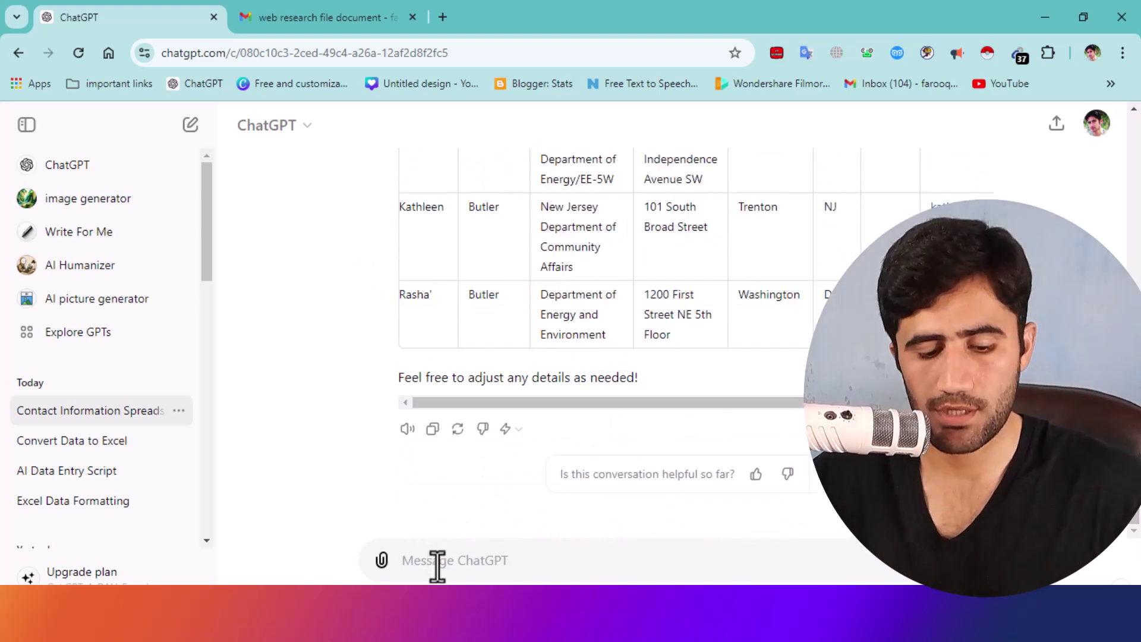
key(ctrl+v)
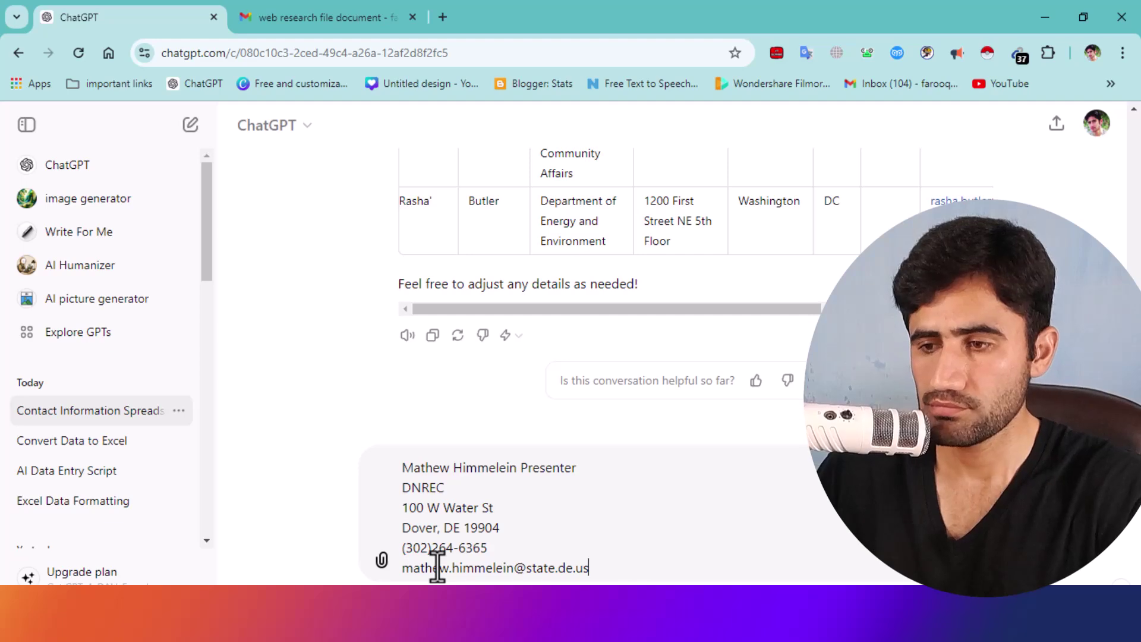
key(Return)
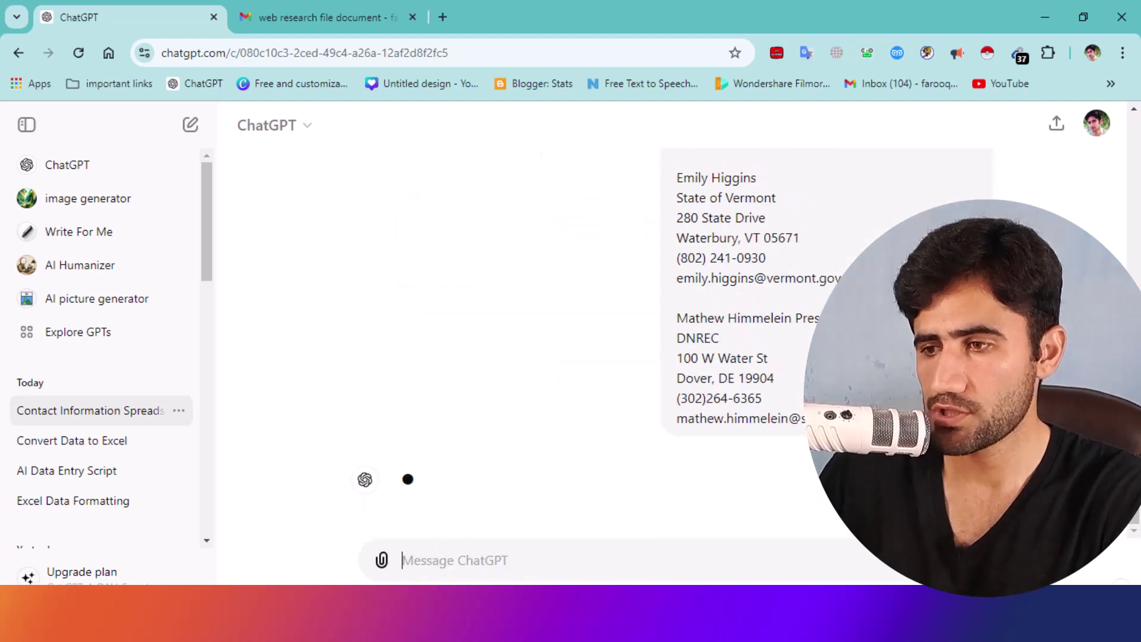